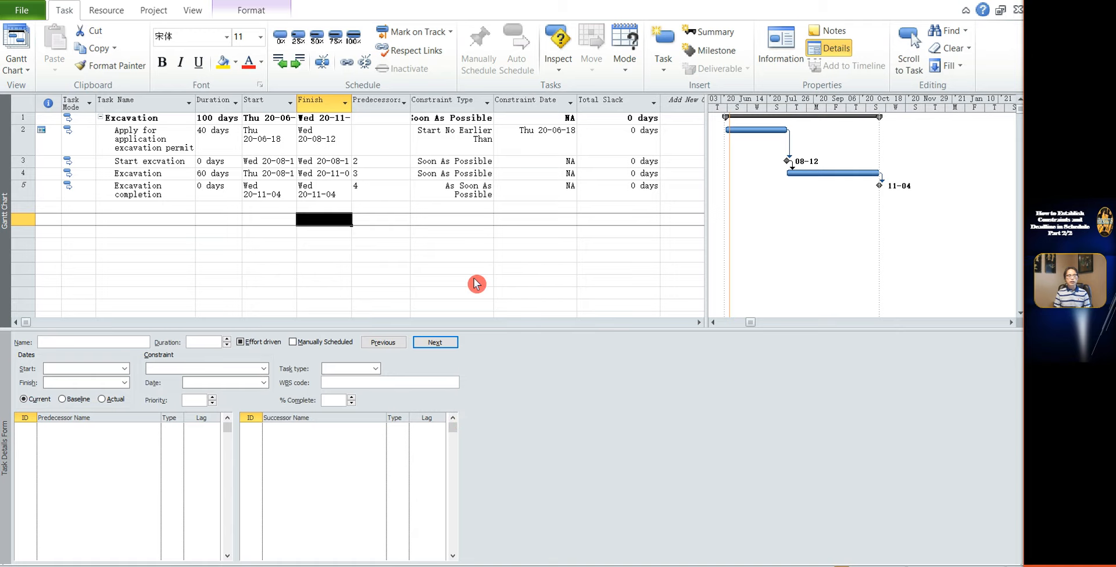
# - Set the duration of the Excavation subtask (task 4) to 50 days
pyautogui.click(464, 257)
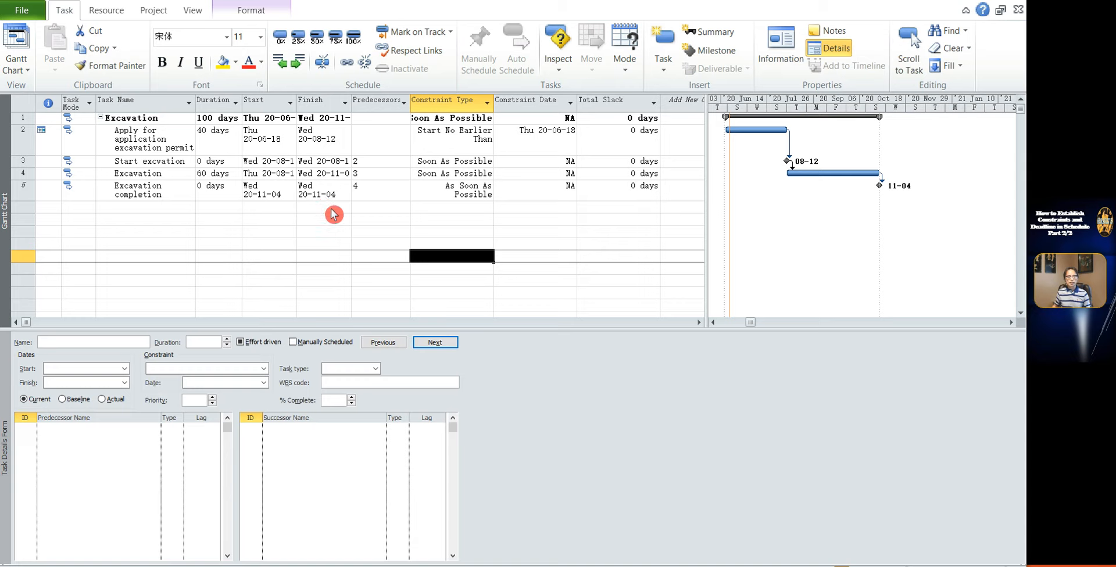
pyautogui.click(329, 198)
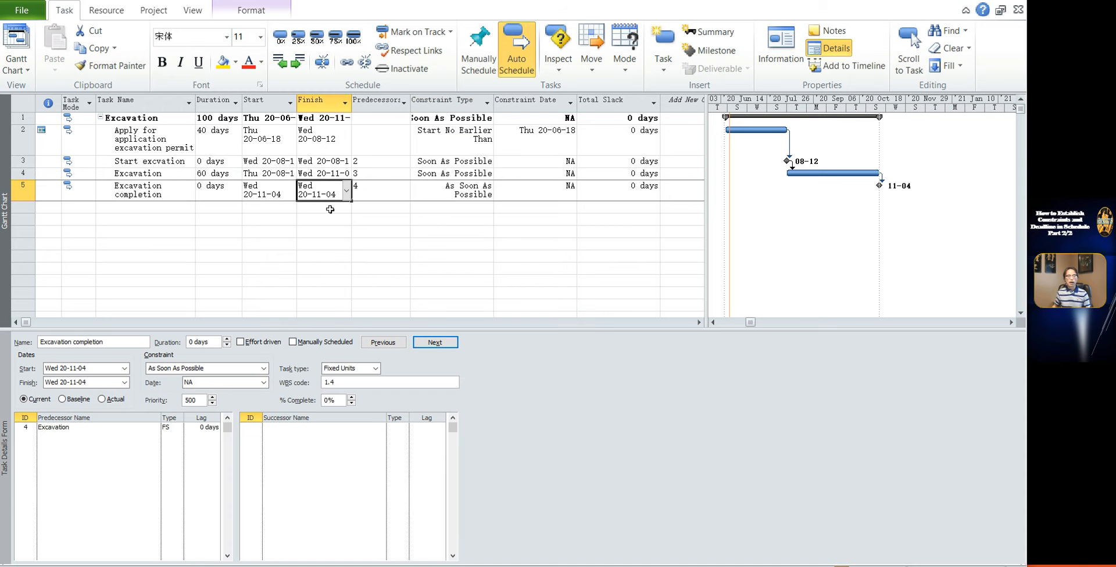
pyautogui.click(210, 173)
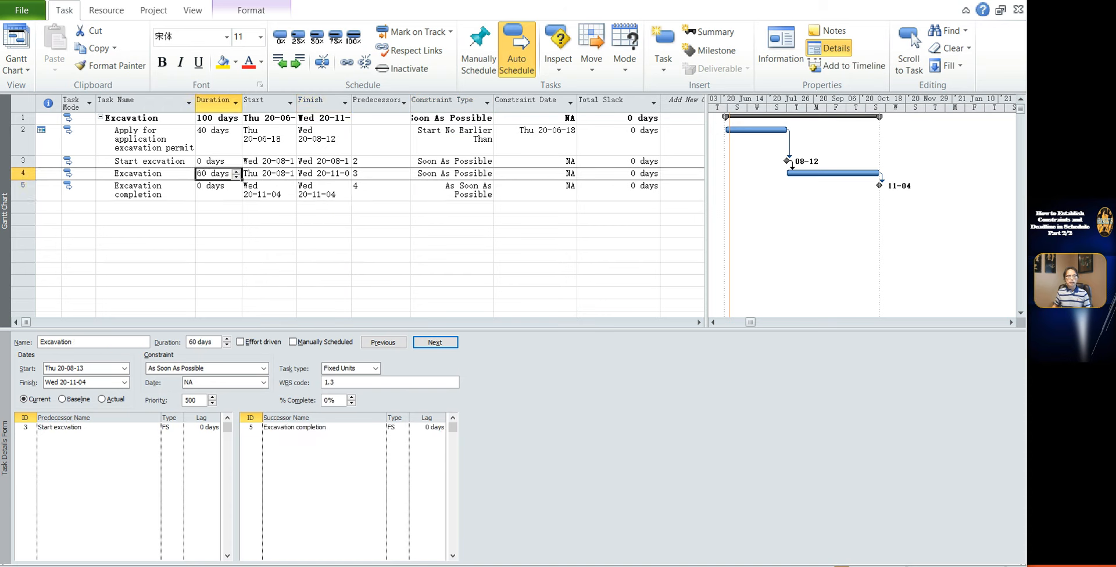
pyautogui.write('50')
pyautogui.press('Return')
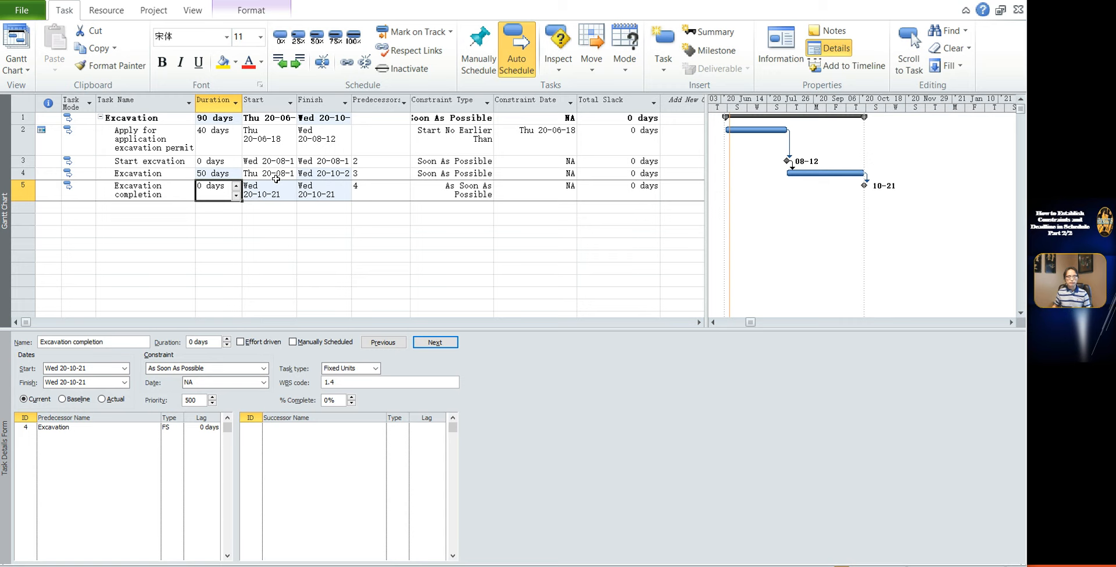
pyautogui.click(275, 220)
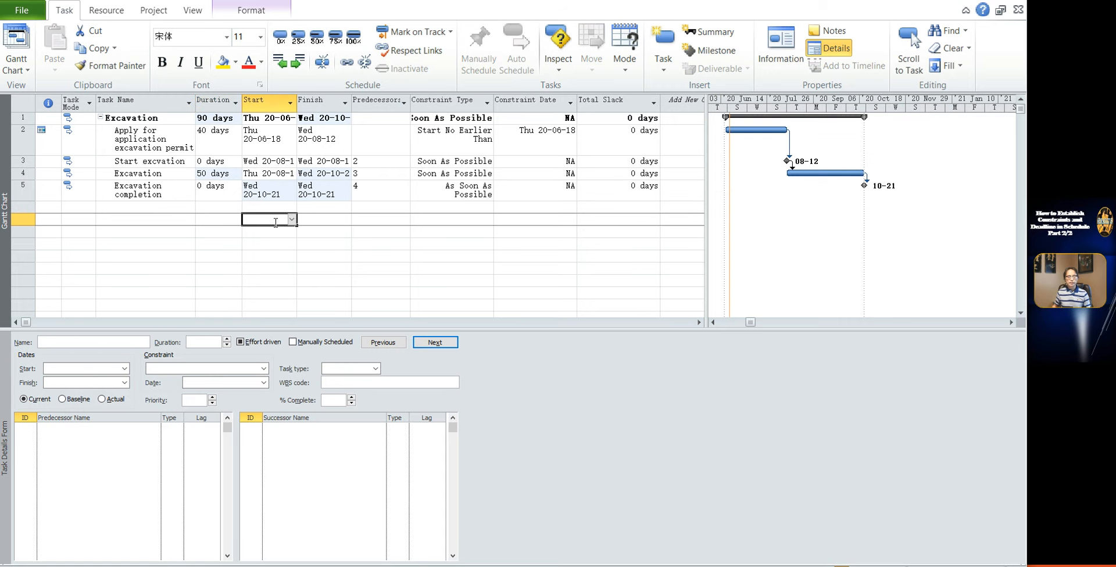
pyautogui.click(306, 233)
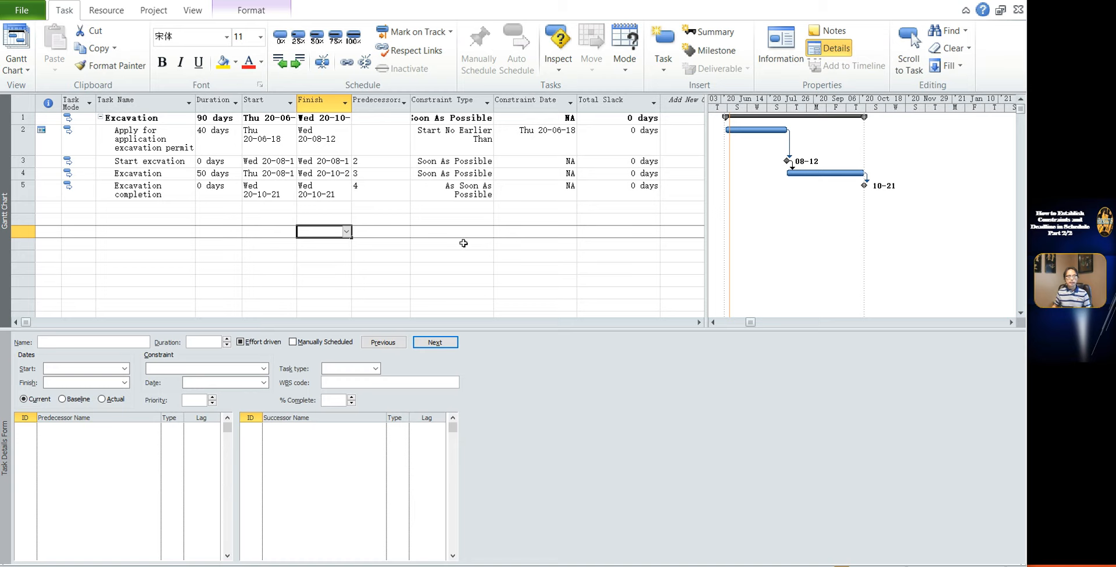
# - Restore the duration of the Excavation subtask to 60 days
pyautogui.click(217, 177)
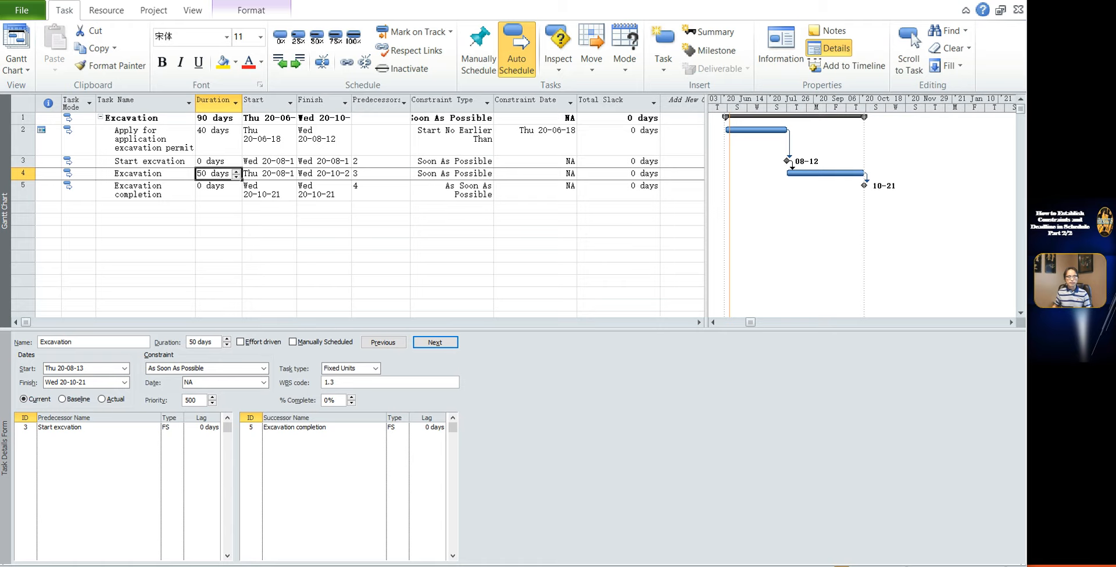
pyautogui.write('6')
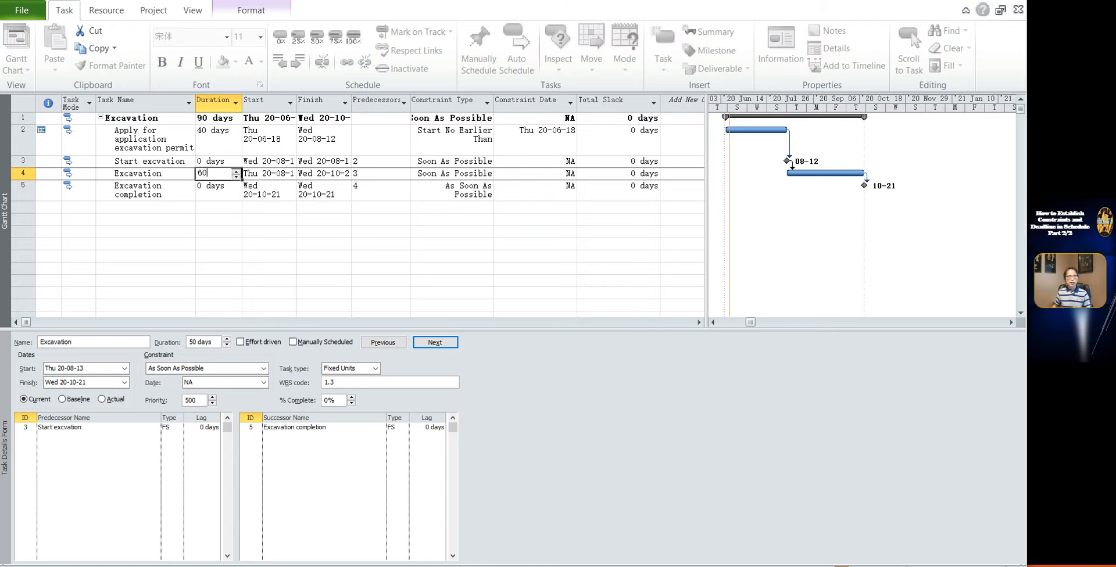
pyautogui.write('0')
pyautogui.press('Return')
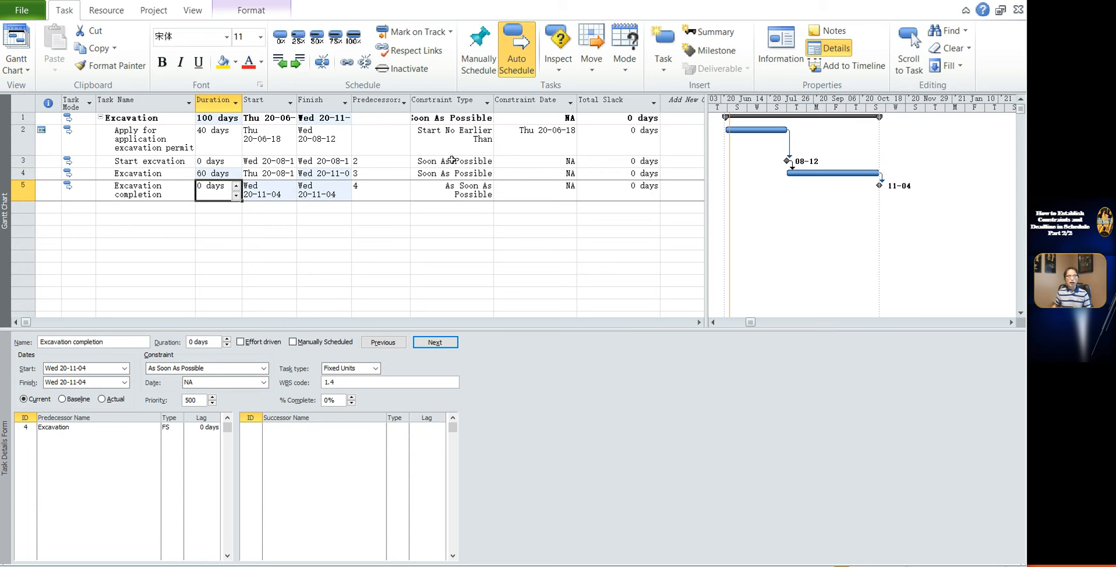
# - Schedule the project from the Project Finish Date, with Wed 20-11-04 as the finish date
pyautogui.click(156, 17)
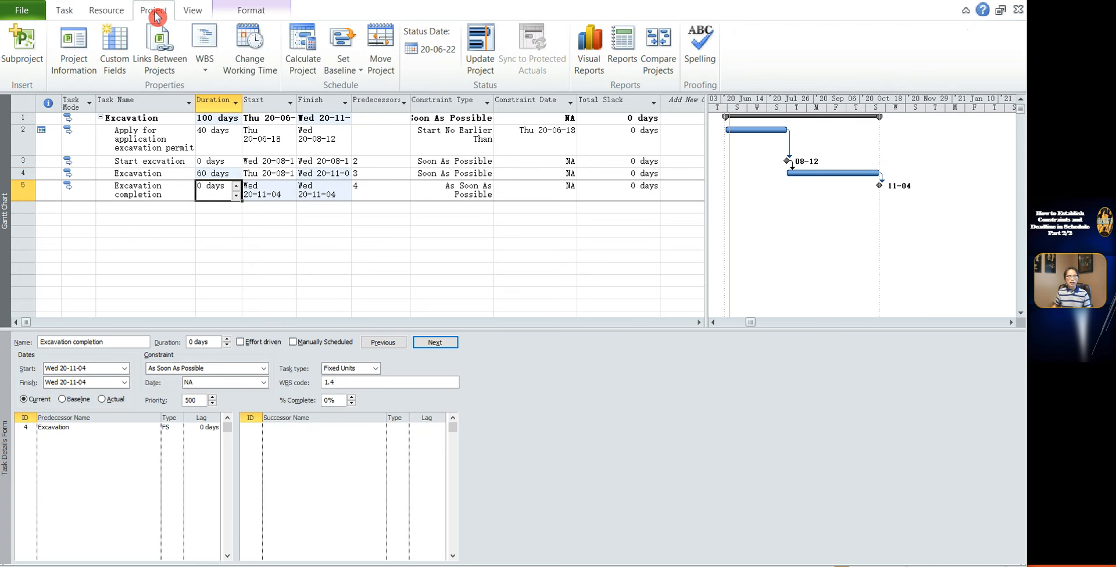
pyautogui.click(78, 61)
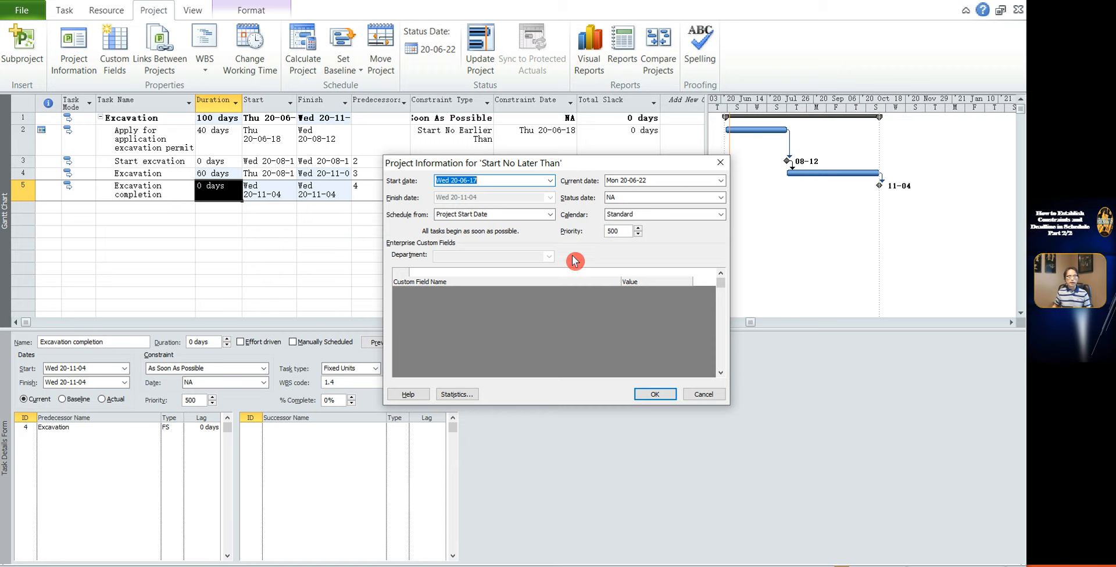
pyautogui.click(549, 214)
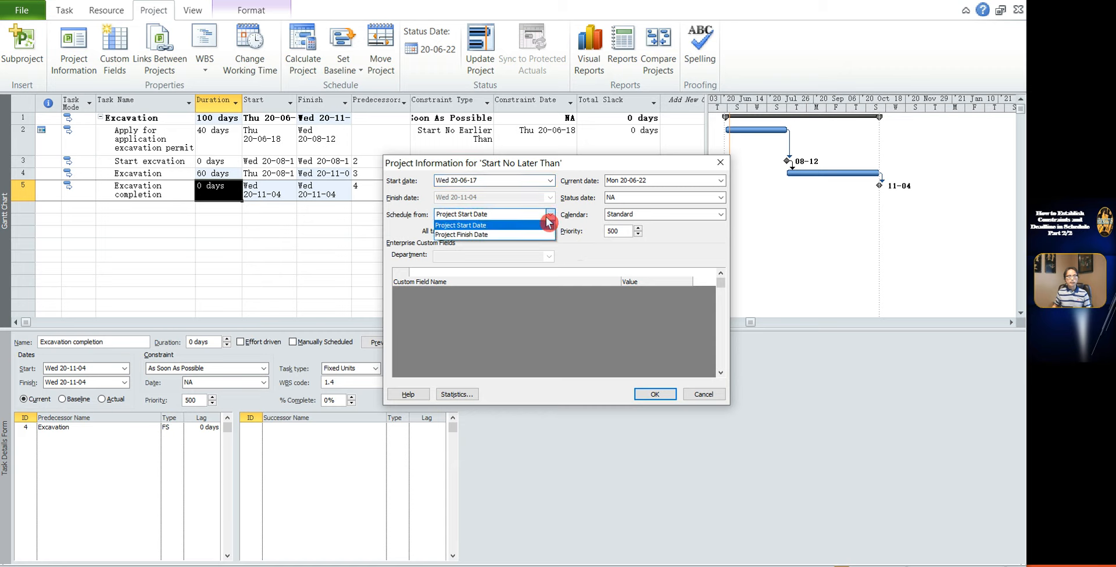
pyautogui.click(511, 235)
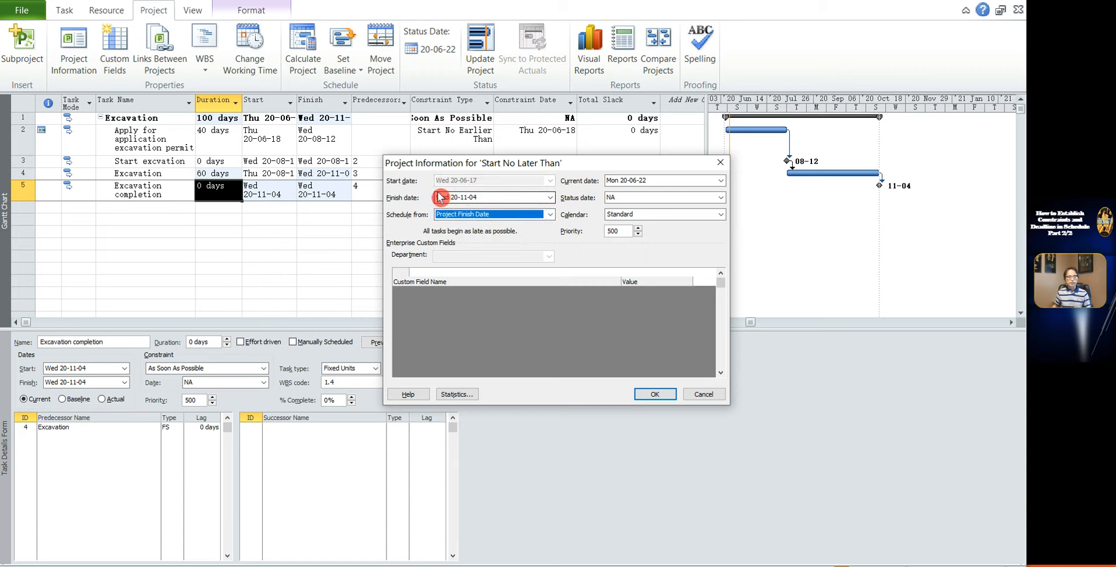
pyautogui.click(550, 199)
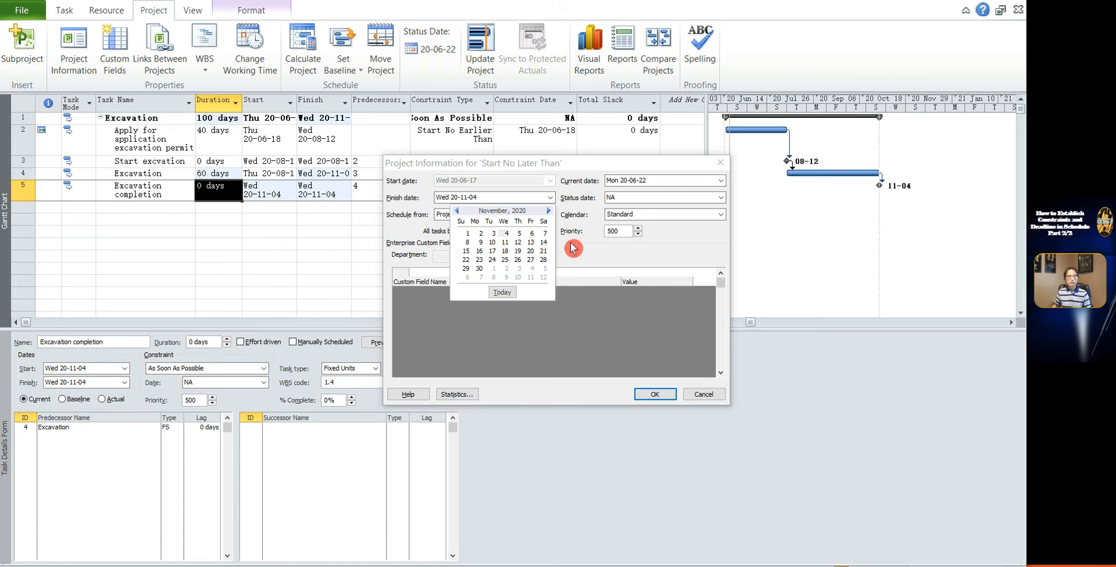
pyautogui.click(507, 234)
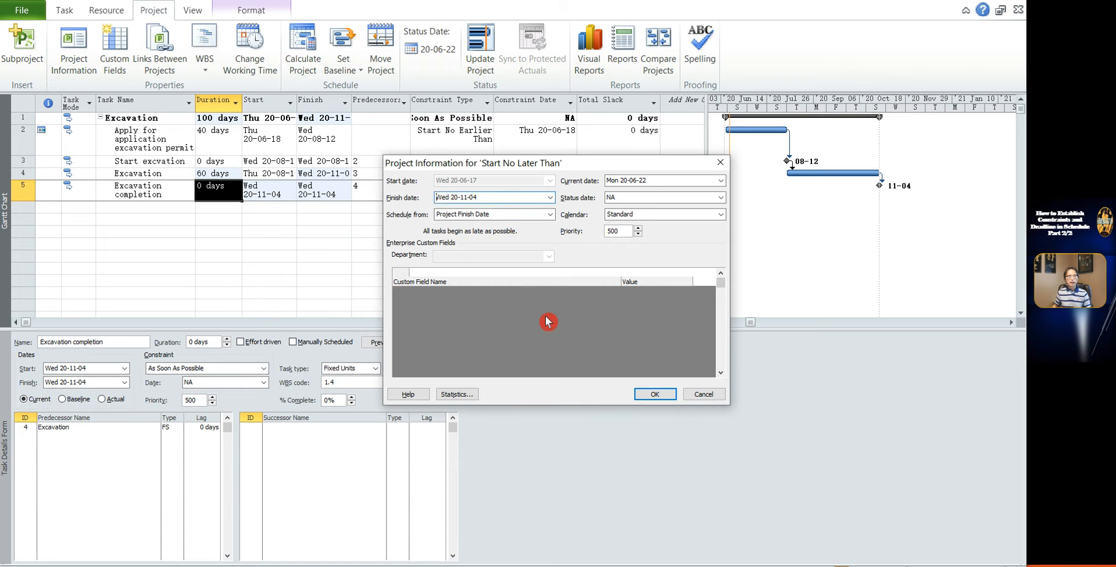
pyautogui.click(653, 397)
pyautogui.click(295, 269)
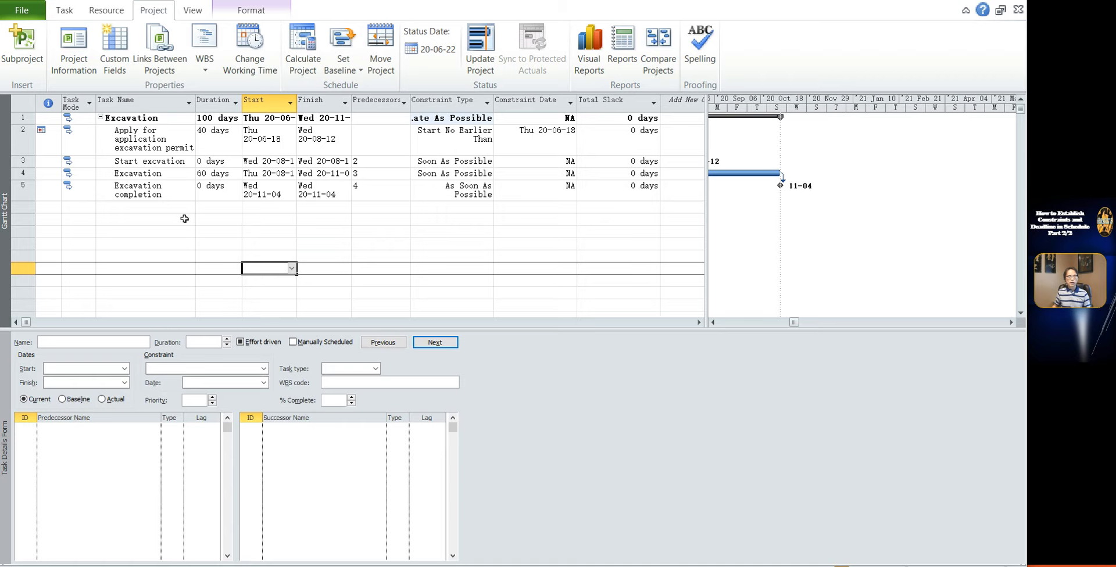
# - Set the Excavation subtask's duration to 50 days under finish-date scheduling
pyautogui.click(21, 172)
pyautogui.click(220, 175)
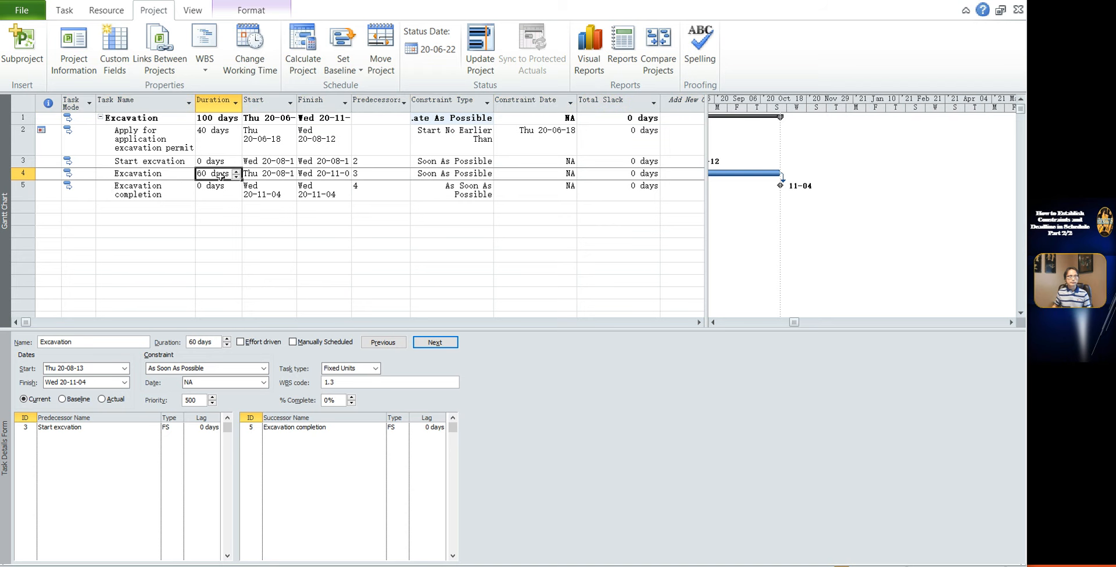
pyautogui.write('50')
pyautogui.press('Return')
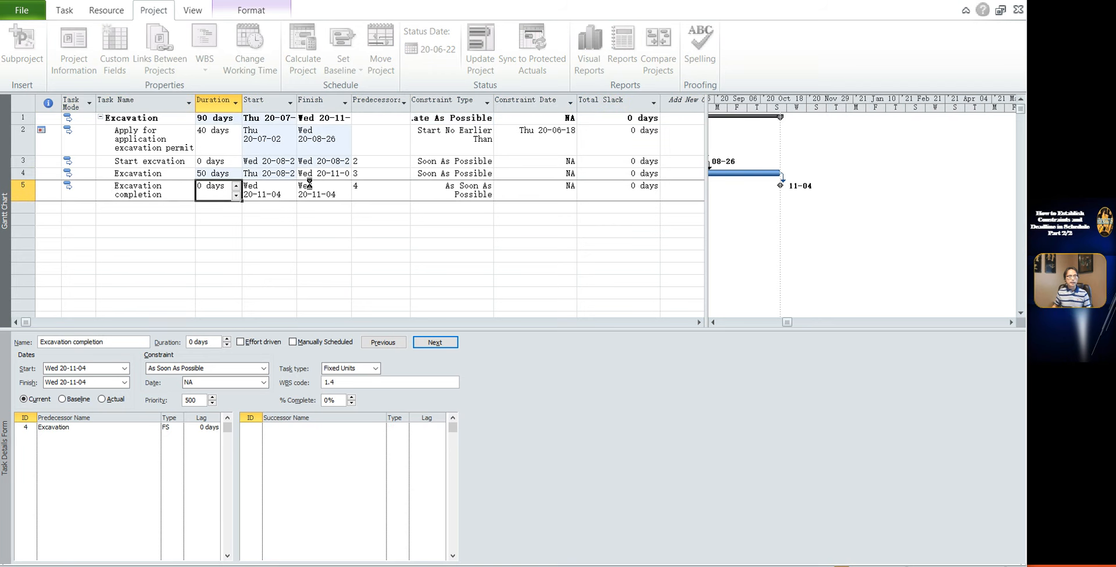
# - Return the Excavation subtask to a duration of 60 days under finish-date scheduling
pyautogui.click(209, 170)
pyautogui.write('60')
pyautogui.press('Return')
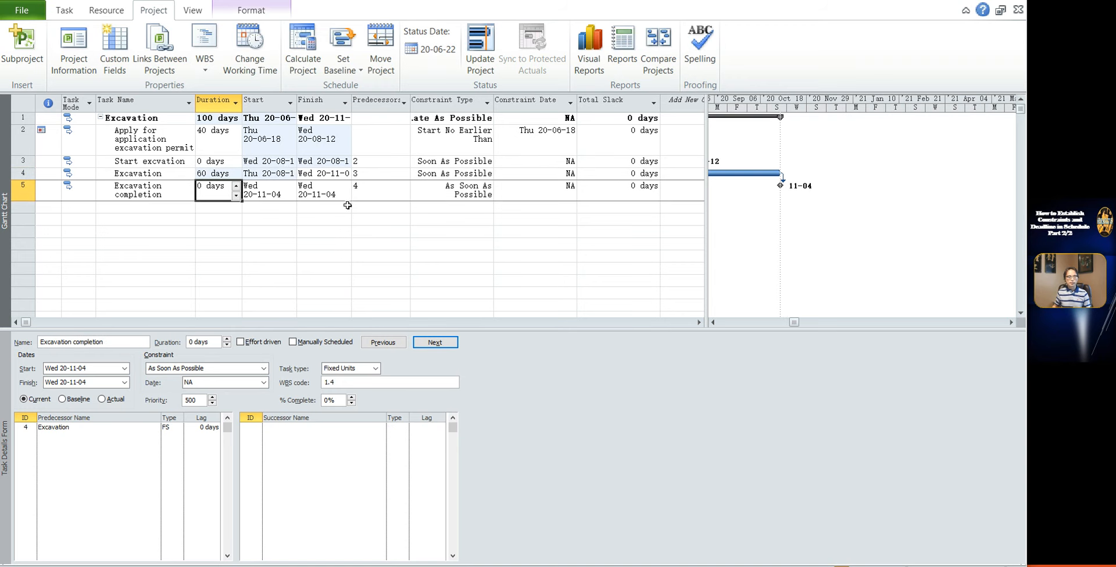
pyautogui.click(347, 232)
# - Widen the Finish column and set the Start excvation milestone's constraint type to Start No Later Than
pyautogui.moveTo(351, 110); pyautogui.dragTo(376, 110)
pyautogui.click(332, 161)
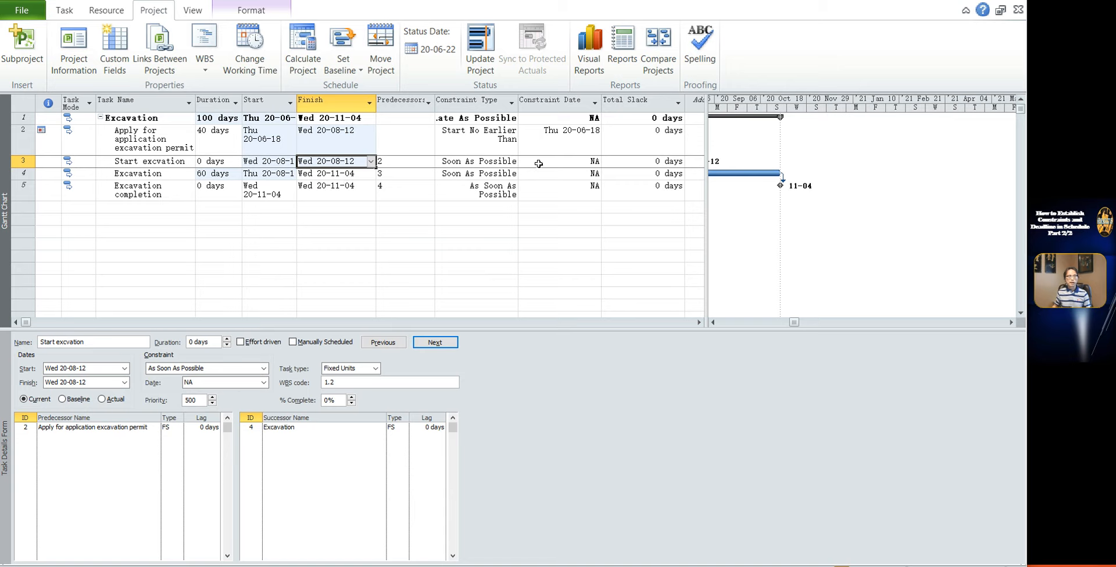
pyautogui.click(503, 163)
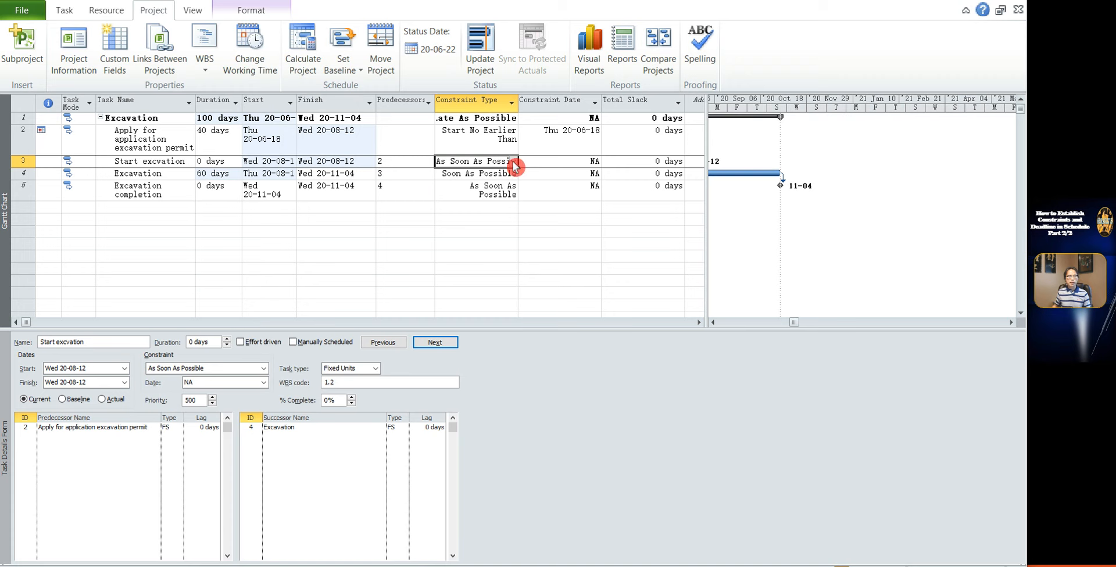
pyautogui.click(513, 163)
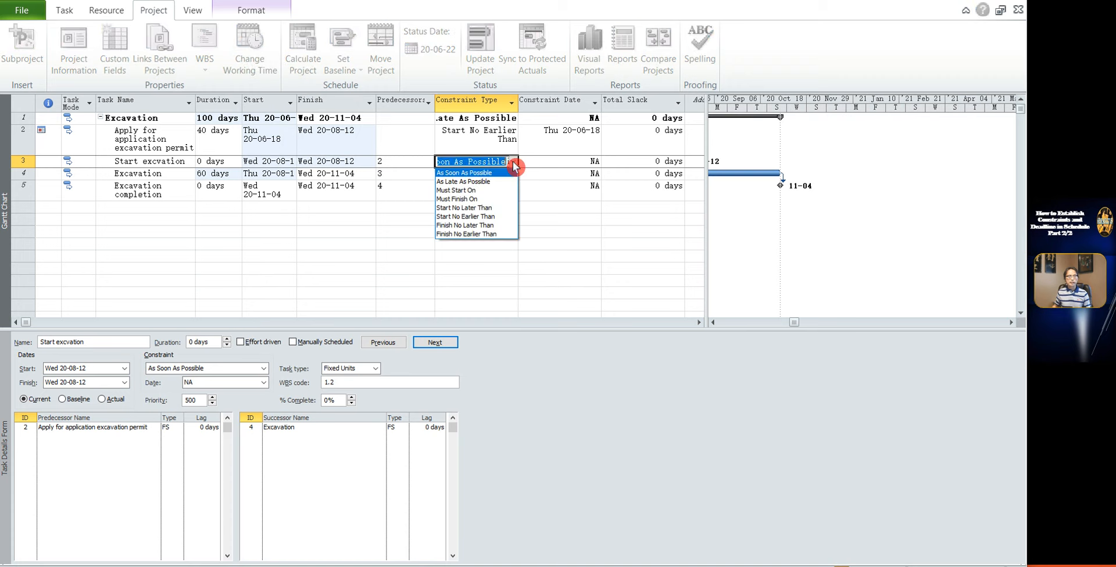
pyautogui.click(492, 209)
pyautogui.click(528, 241)
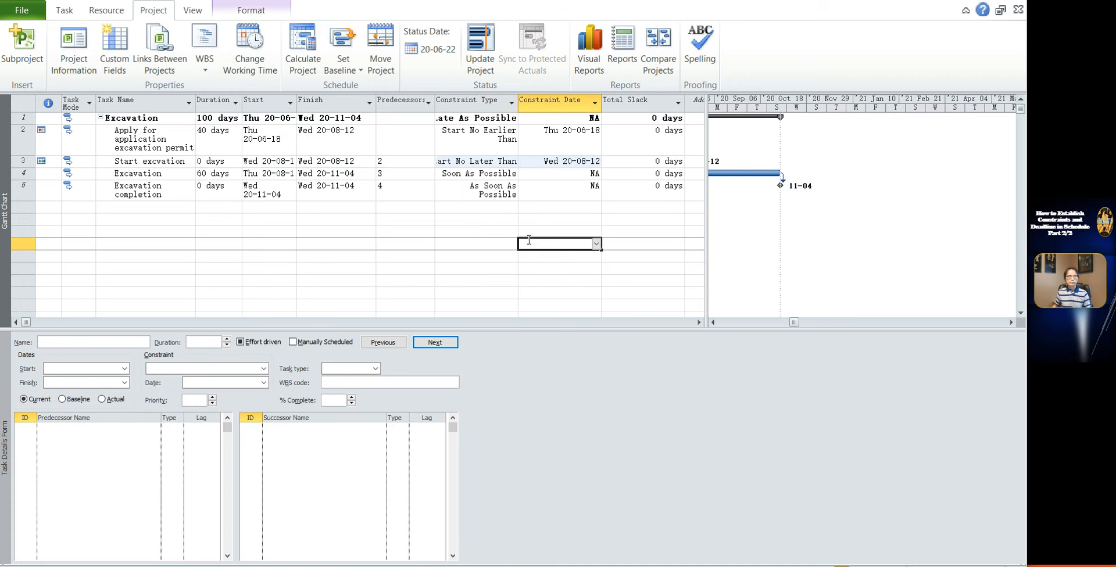
pyautogui.click(551, 163)
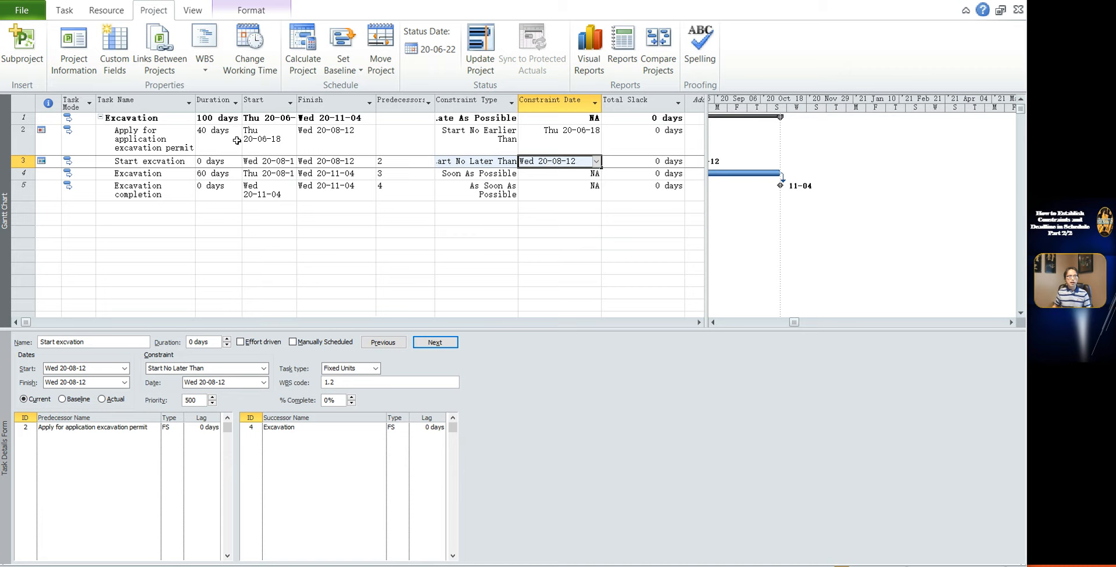
pyautogui.click(219, 221)
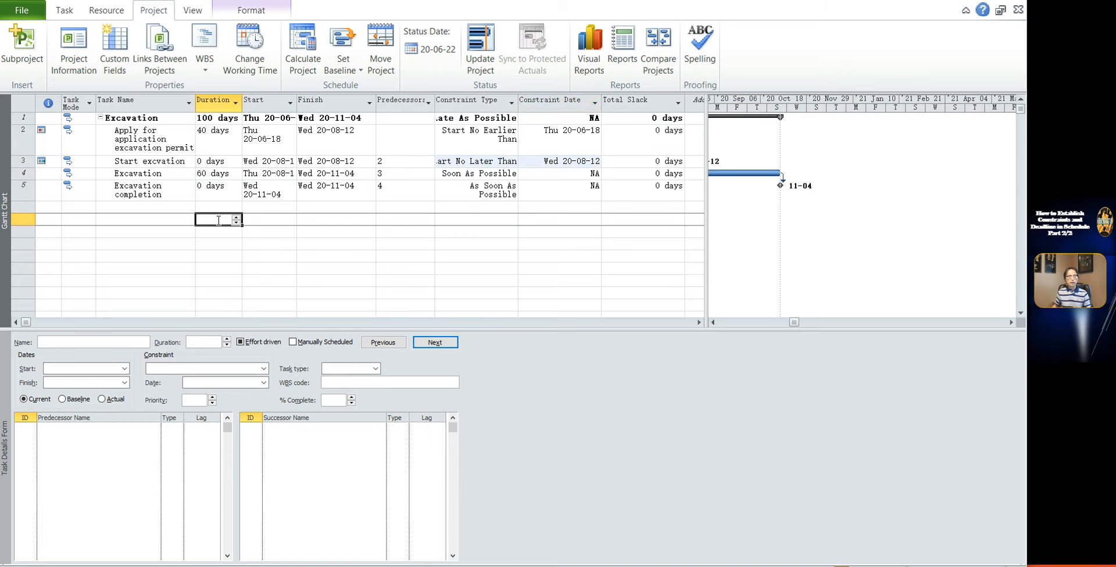
# - Reapply the Start No Later Than constraint to the Start excvation milestone and allow the scheduling conflict
pyautogui.click(485, 161)
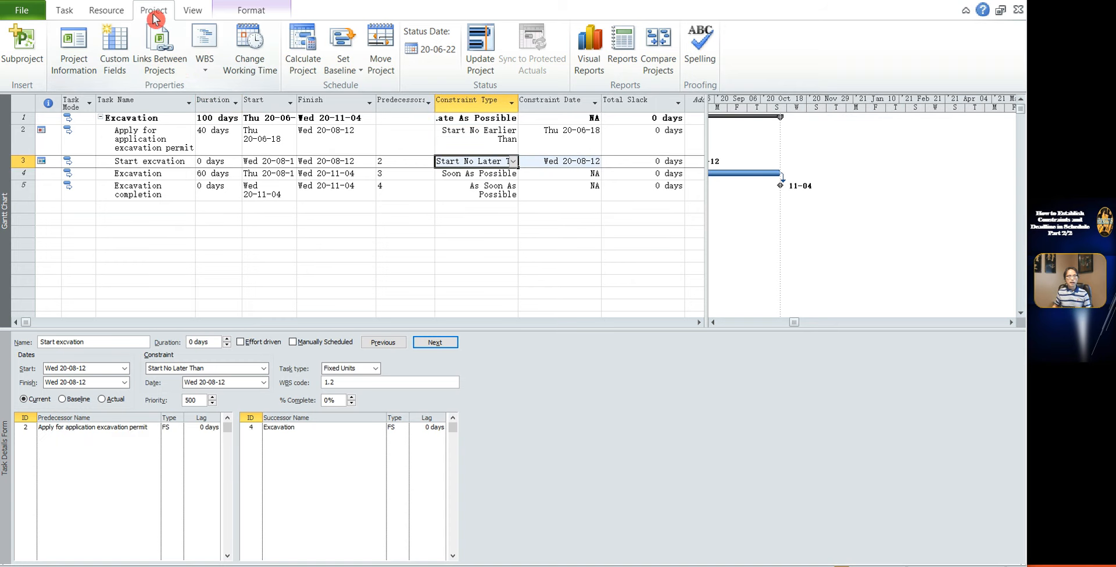
pyautogui.click(518, 167)
pyautogui.click(517, 166)
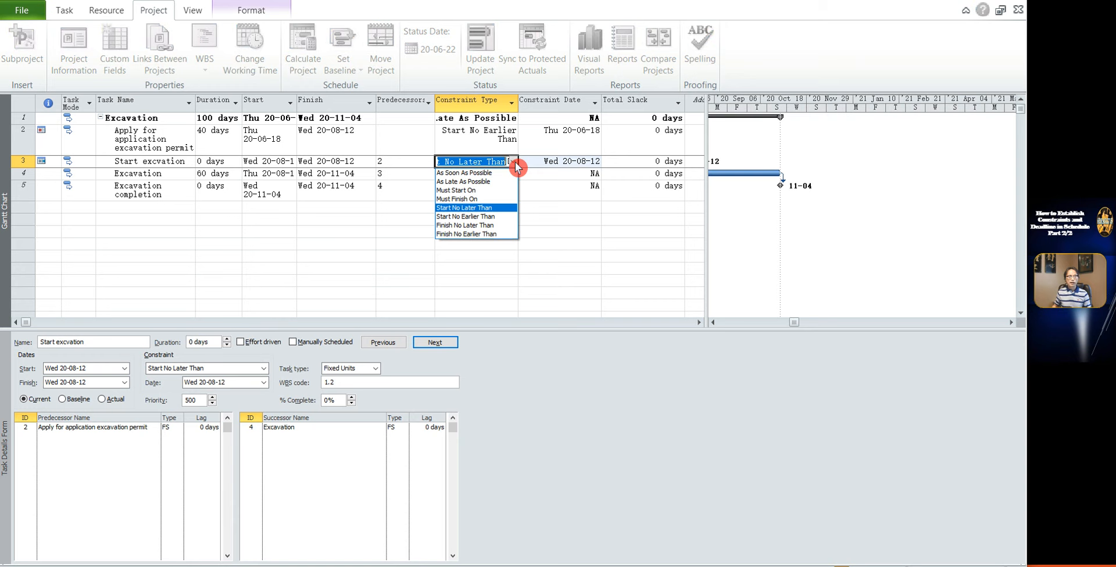
pyautogui.click(495, 209)
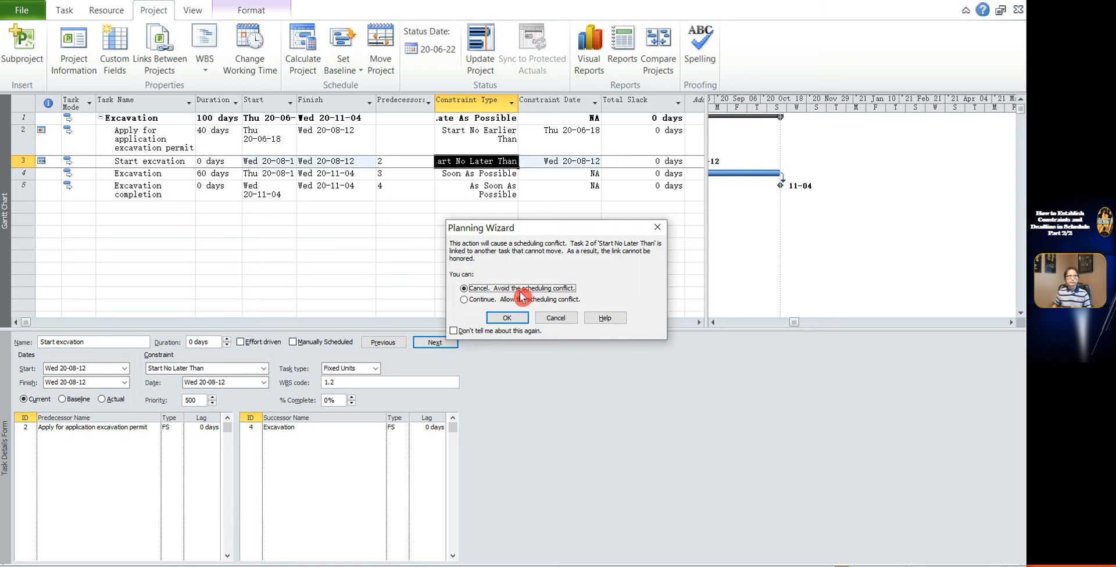
pyautogui.click(463, 300)
pyautogui.click(516, 321)
pyautogui.click(503, 254)
# - Pick August 12, 2020 as the constraint date of the Start excvation milestone
pyautogui.click(562, 164)
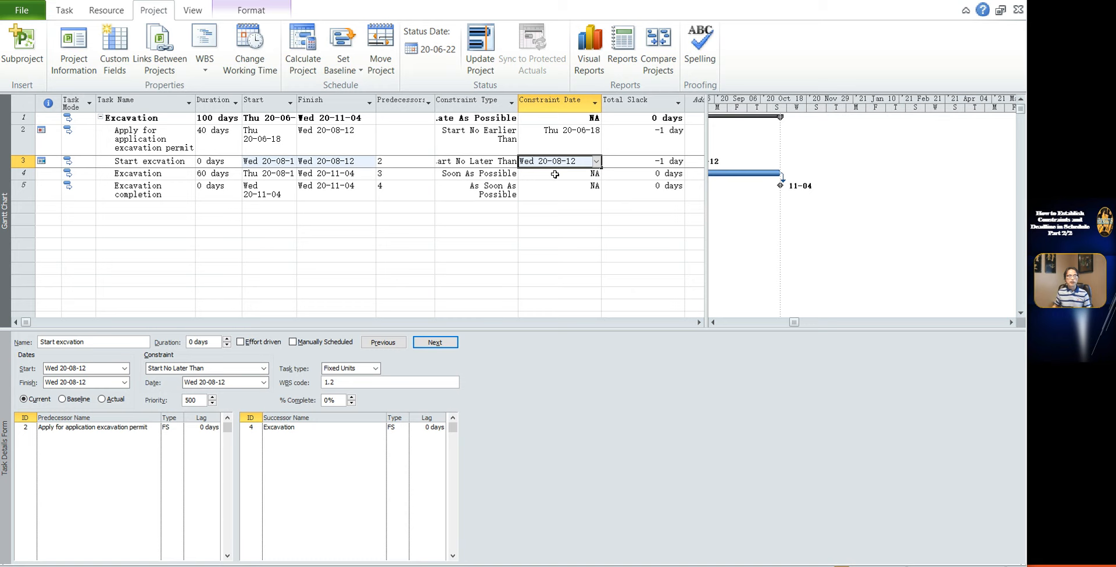
pyautogui.click(596, 161)
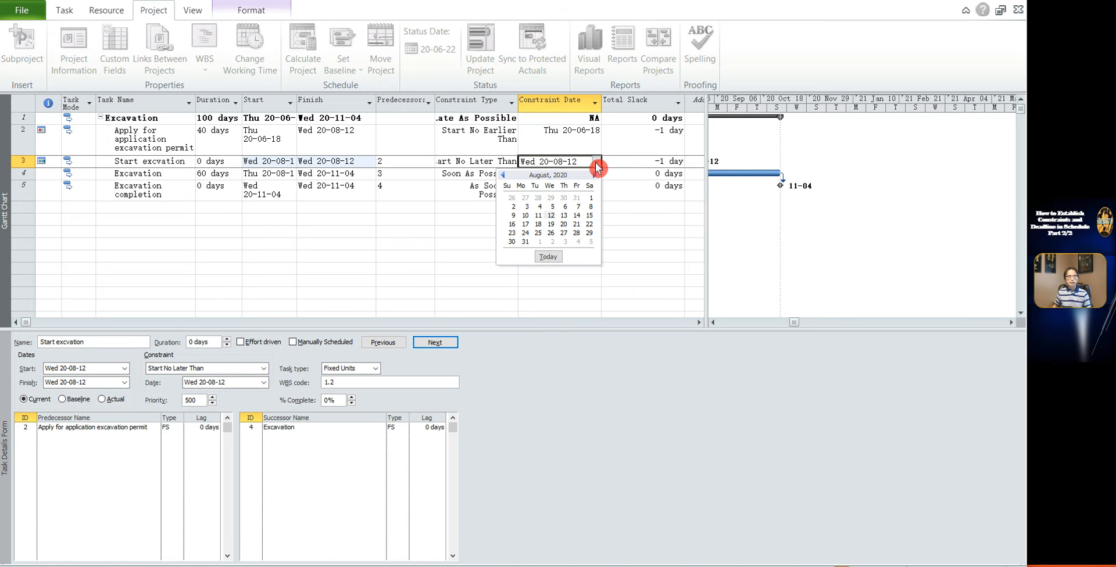
pyautogui.click(552, 216)
pyautogui.click(533, 229)
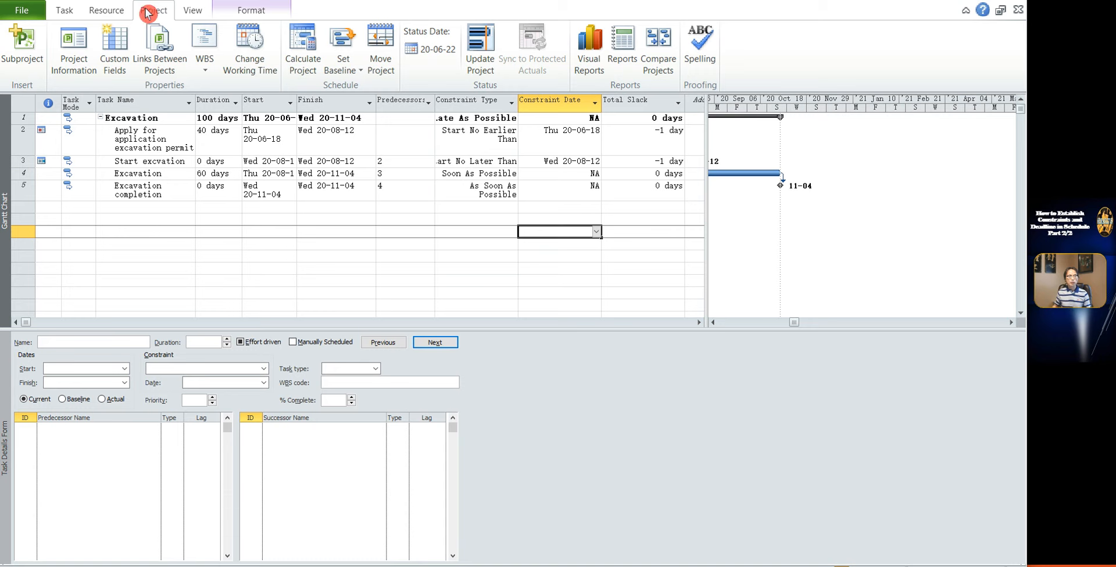
# - Change the project information so the project is scheduled from the Project Start Date
pyautogui.click(71, 47)
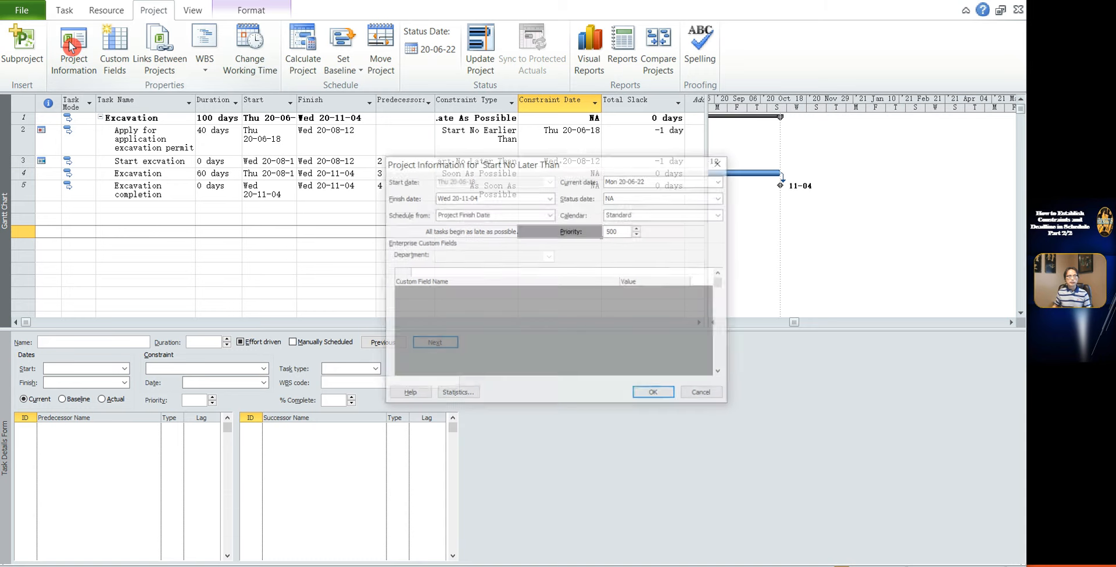
pyautogui.click(550, 216)
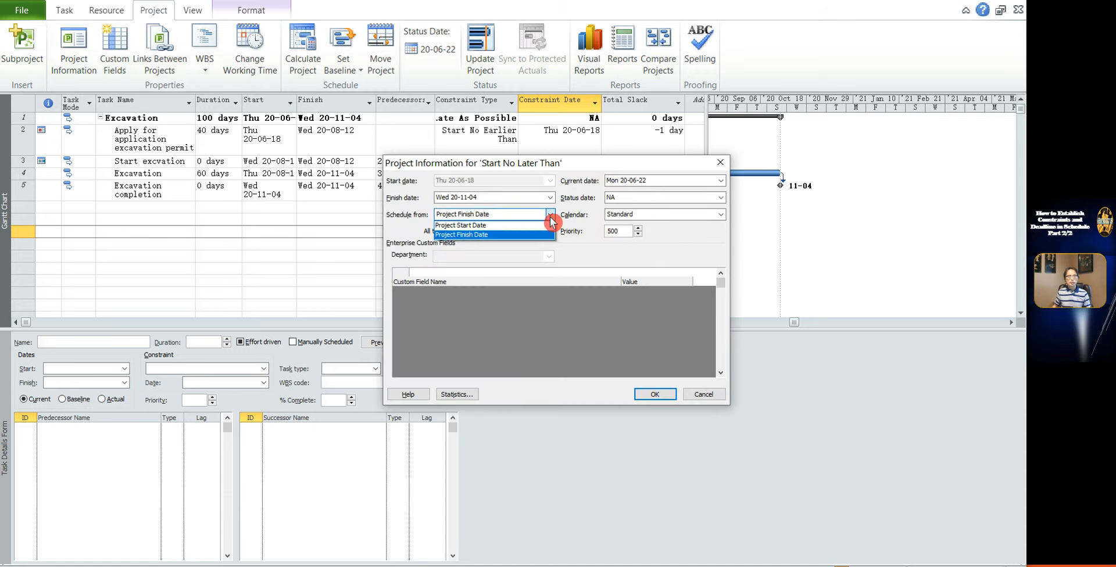
pyautogui.click(501, 226)
pyautogui.click(666, 399)
pyautogui.click(558, 376)
pyautogui.click(291, 244)
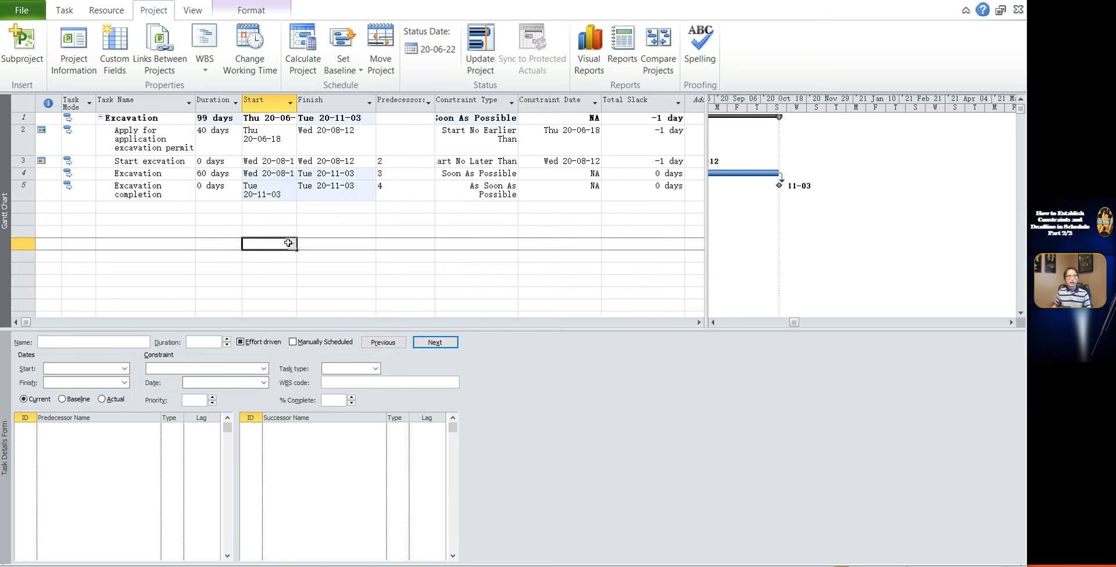
# - Set the duration of the excavation permit application task to 45 days and check its total slack
pyautogui.click(204, 133)
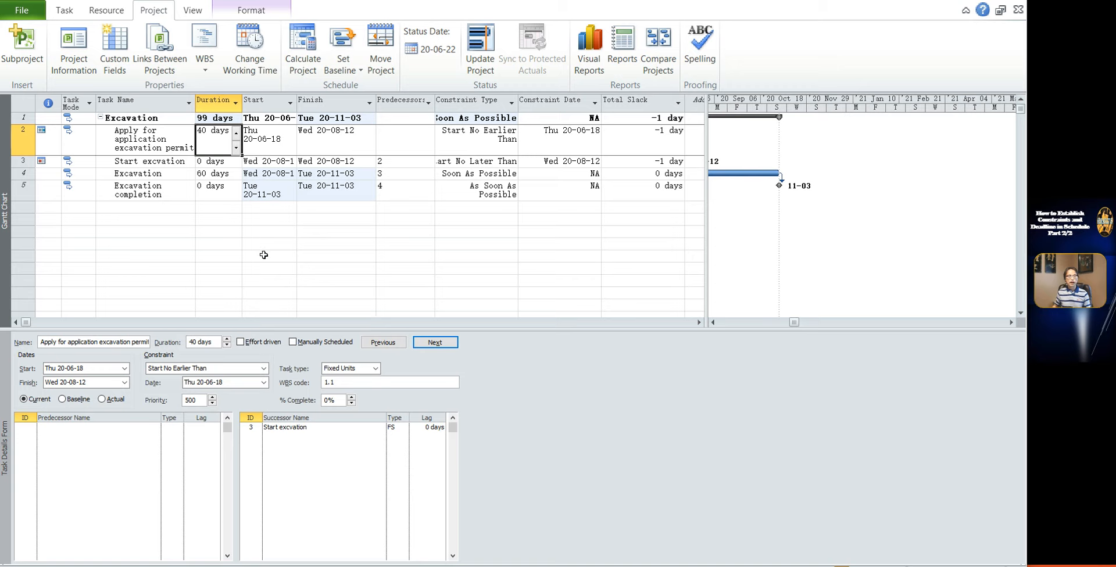
pyautogui.write('45')
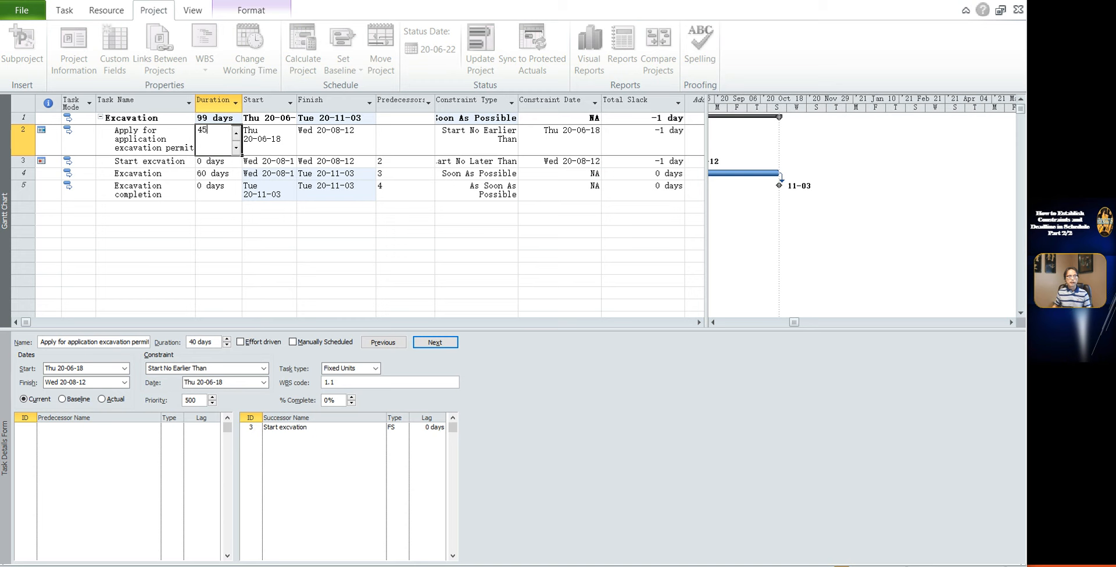
pyautogui.press('Return')
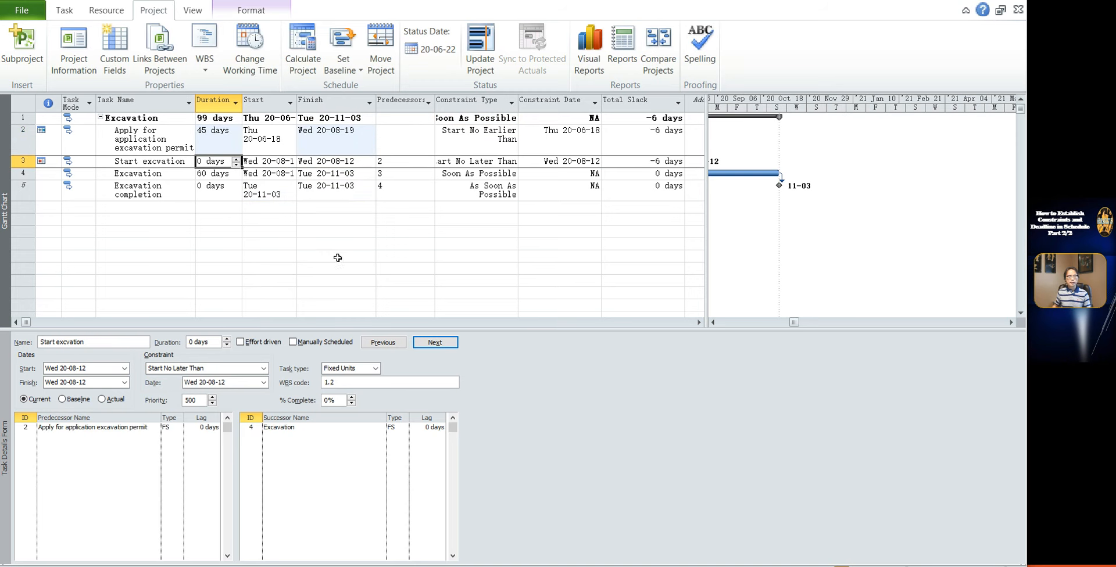
pyautogui.click(299, 245)
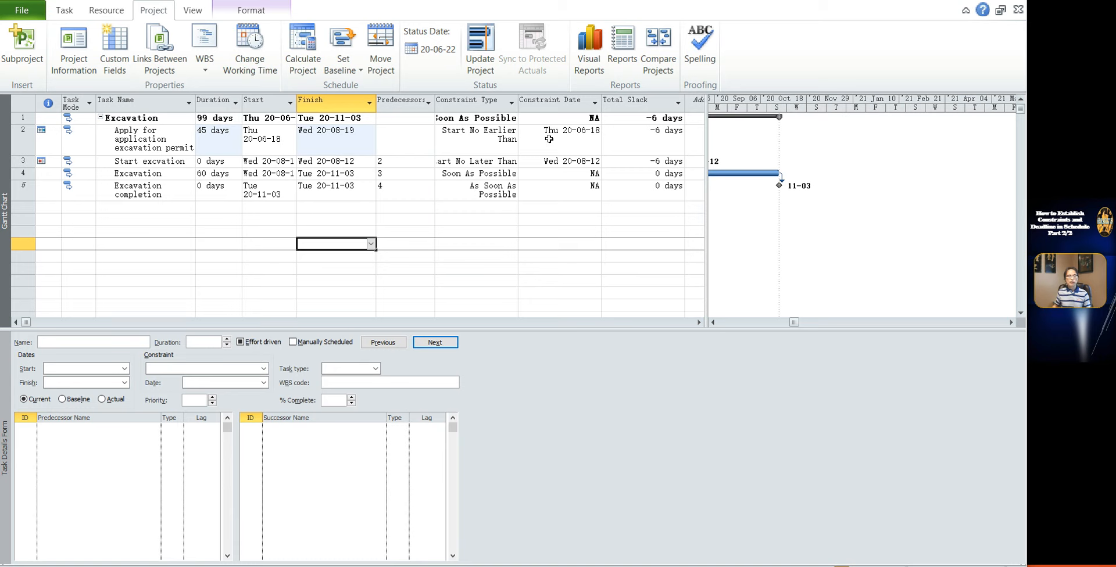
pyautogui.click(609, 144)
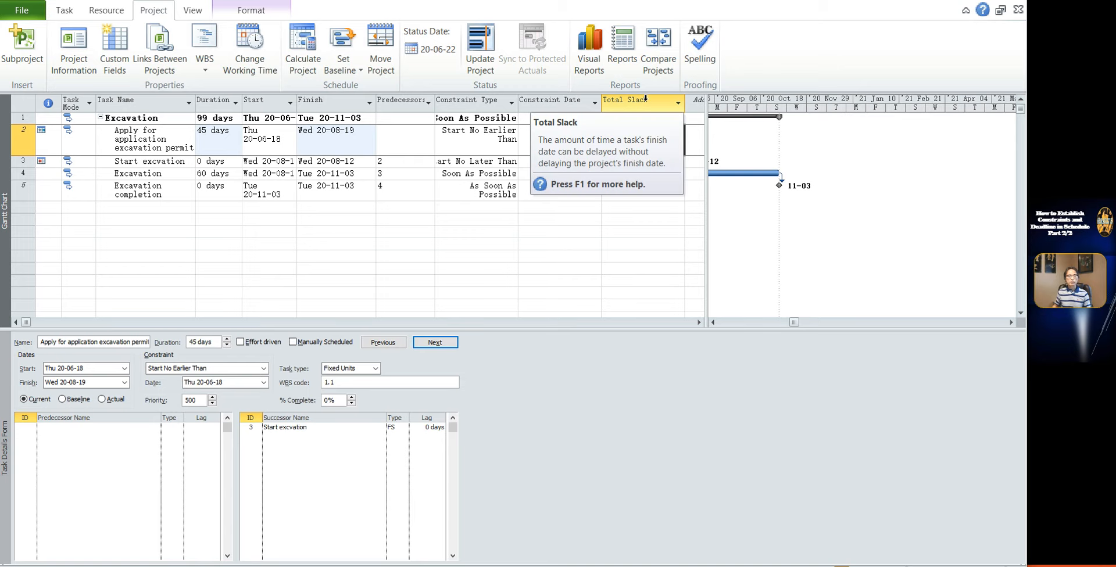
pyautogui.click(639, 244)
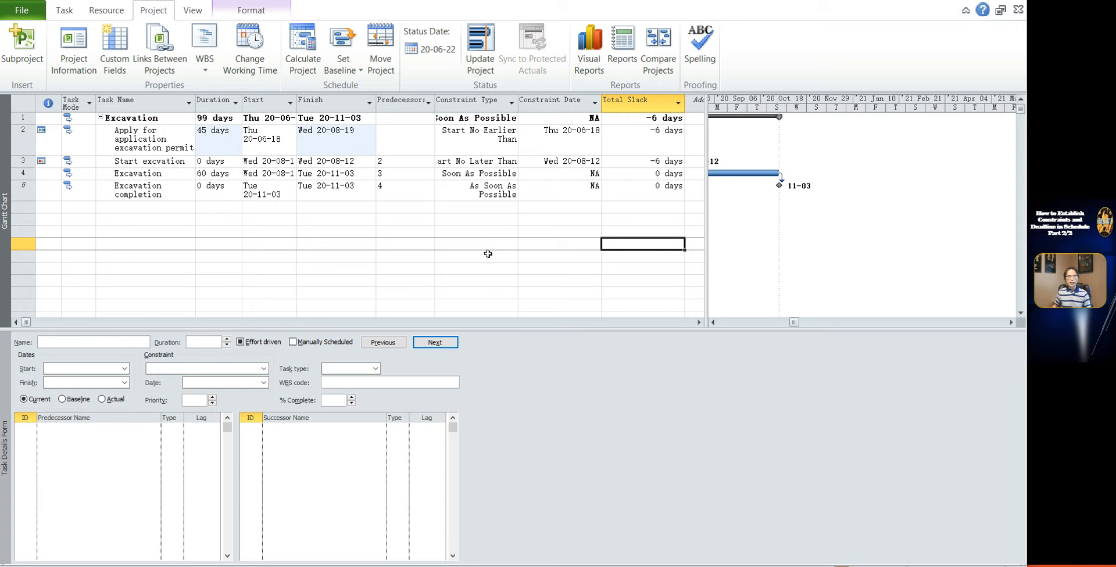
# - Set the excavation permit application's duration to 35 days and review the milestone's finish date and every task's total slack
pyautogui.click(217, 134)
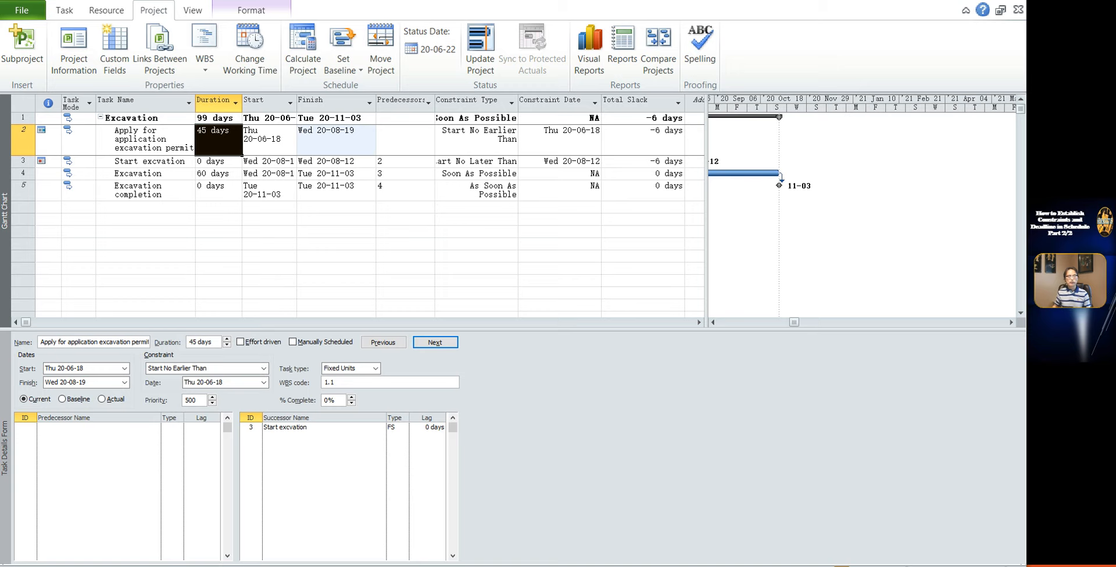
pyautogui.click(428, 268)
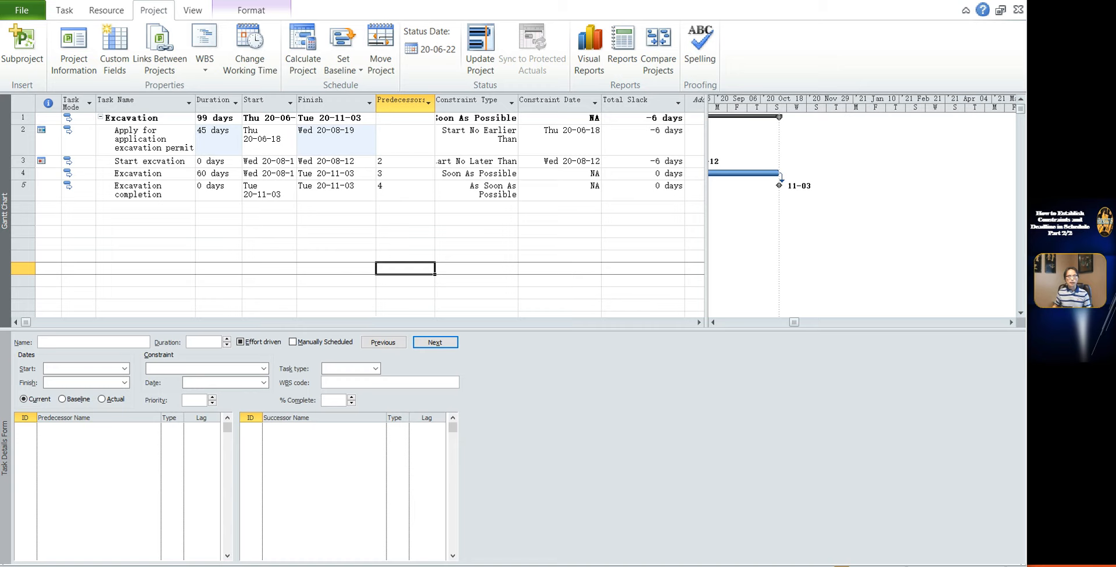
pyautogui.click(507, 234)
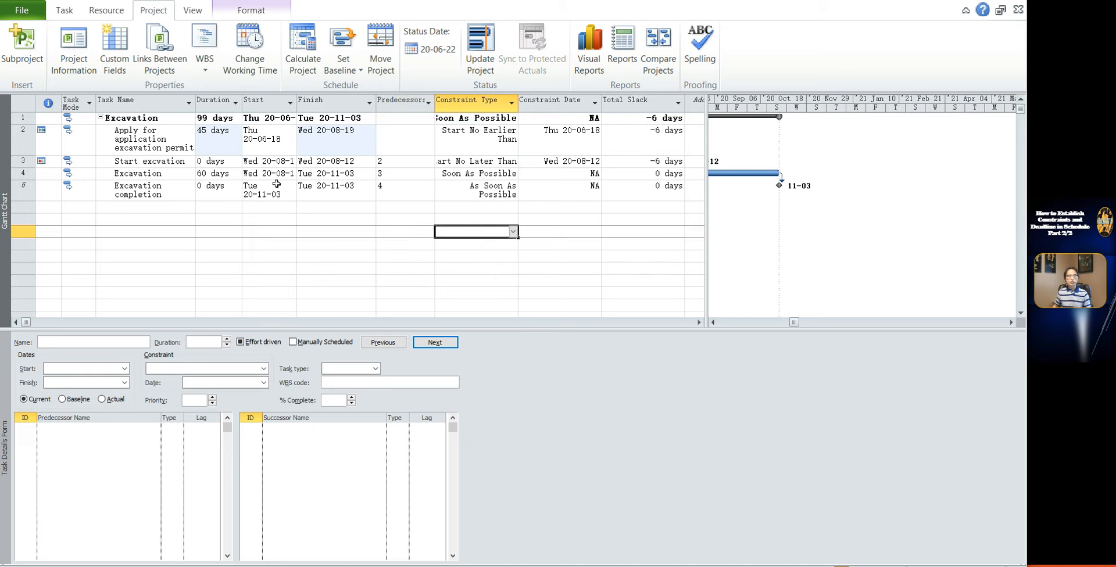
pyautogui.click(218, 140)
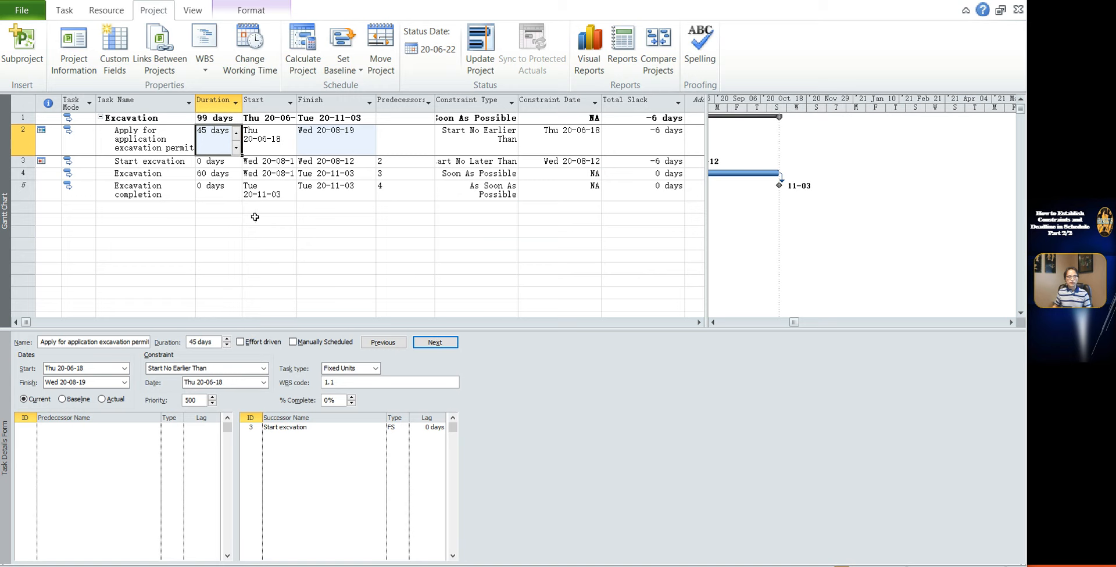
pyautogui.write('35')
pyautogui.press('Return')
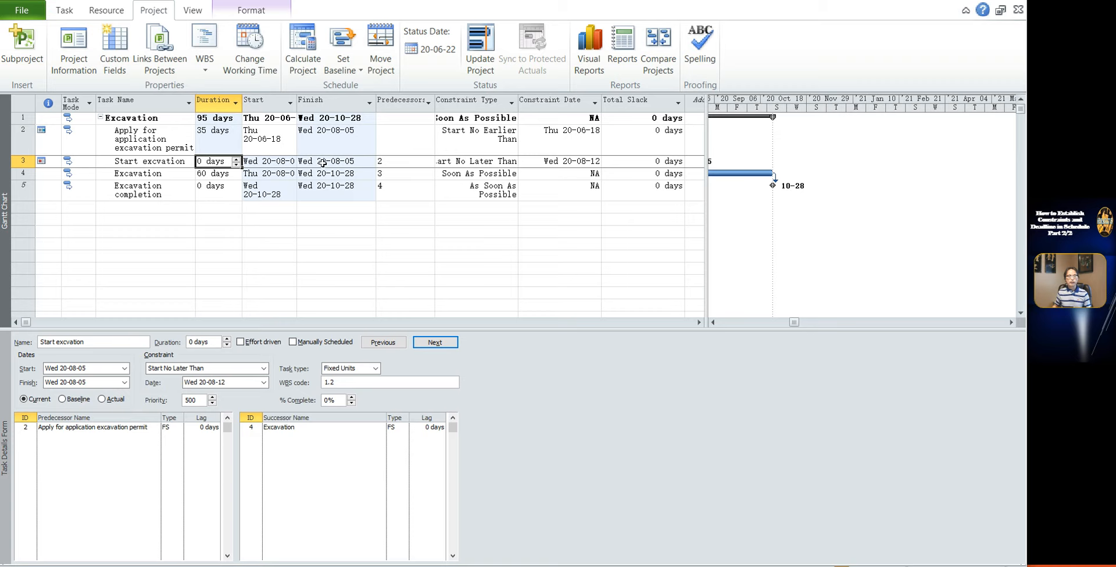
pyautogui.click(322, 161)
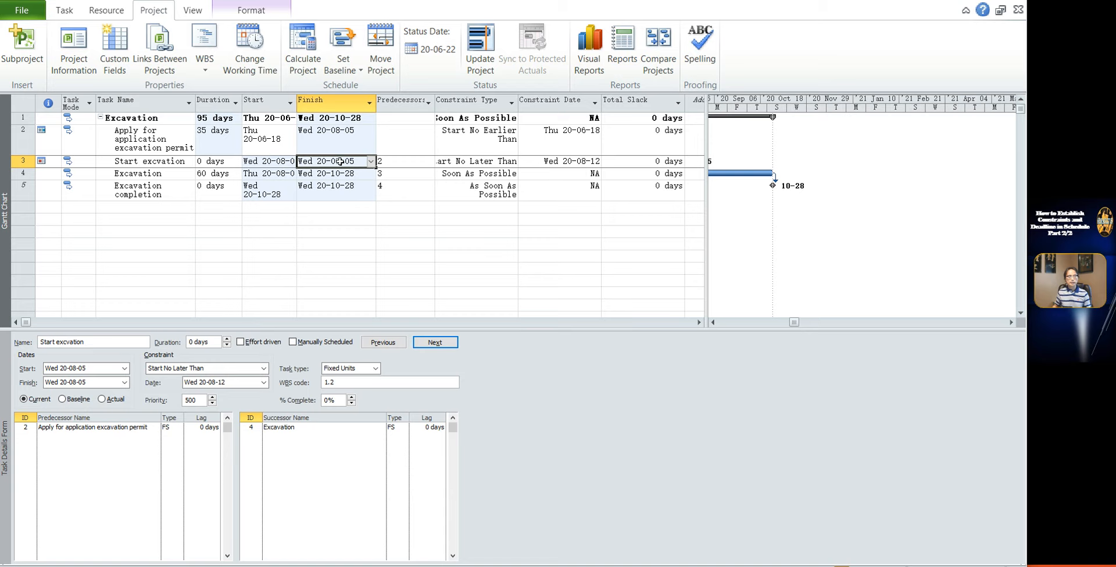
pyautogui.click(630, 146)
pyautogui.click(640, 163)
pyautogui.click(646, 175)
pyautogui.click(649, 191)
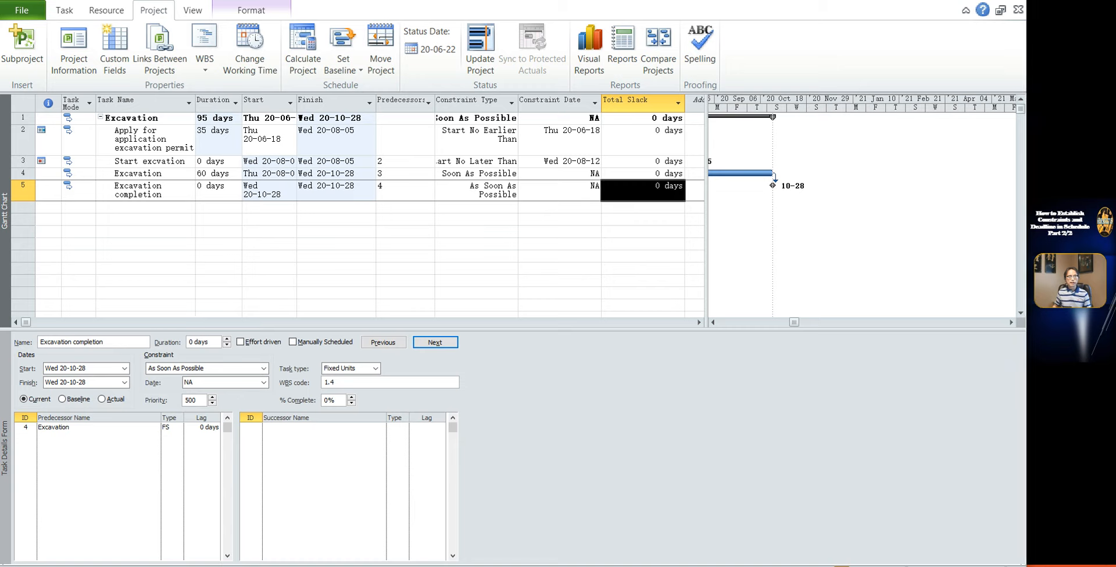
# - Switch to the "start no earlier than" project and inspect the summary task and the Start Prepare the subbase of SOG milestone
pyautogui.moveTo(410, 566)
pyautogui.click(421, 541)
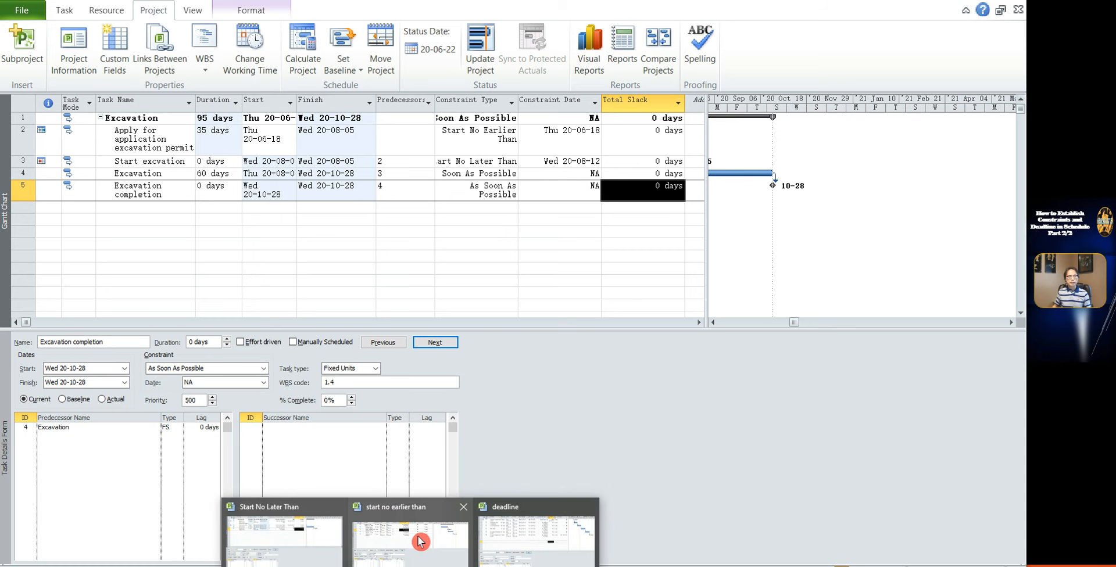
pyautogui.click(335, 260)
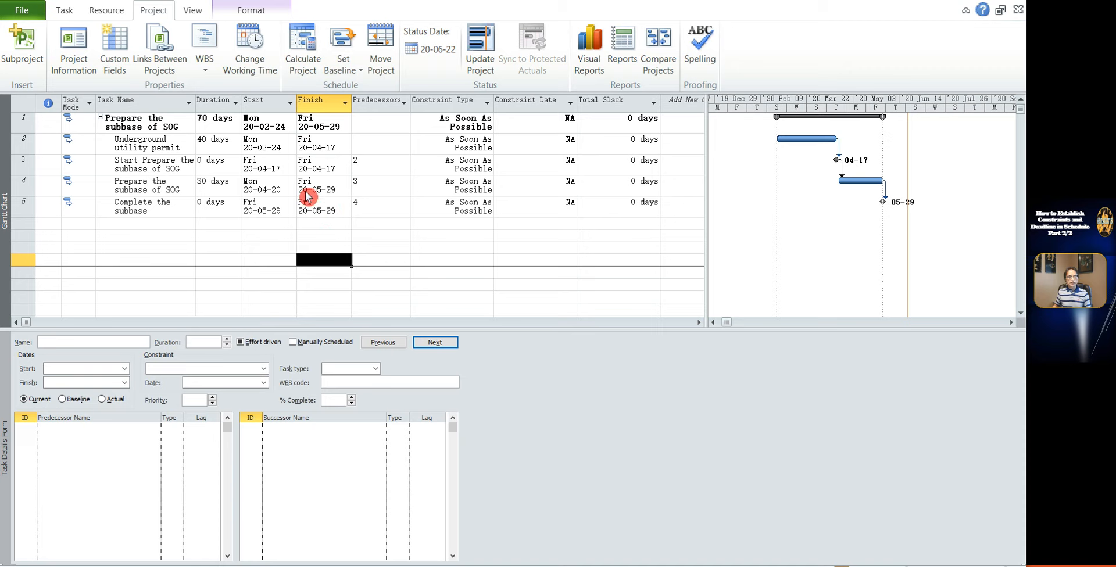
pyautogui.click(139, 125)
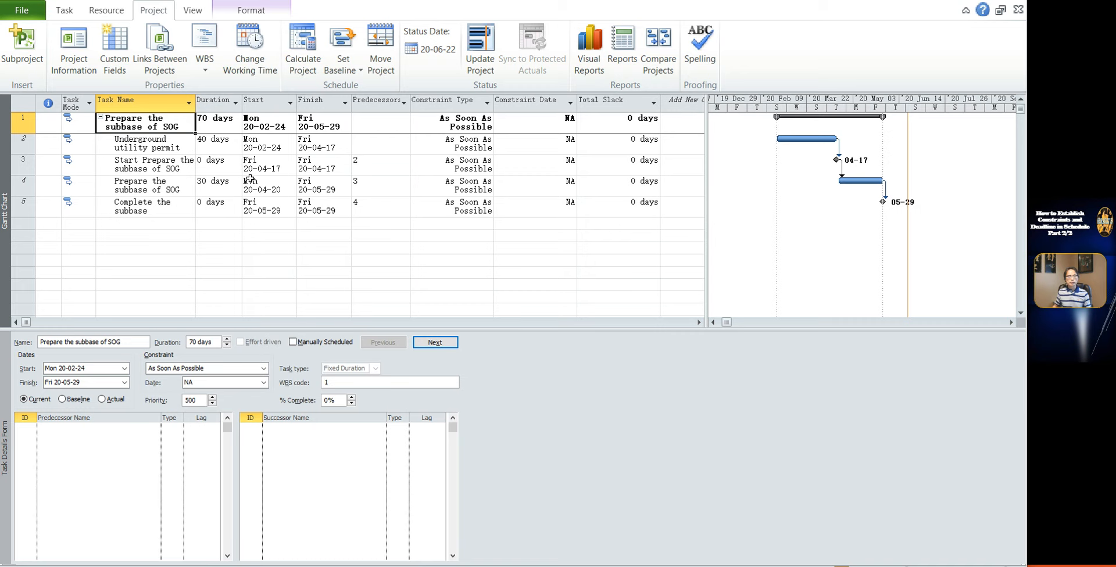
pyautogui.click(332, 169)
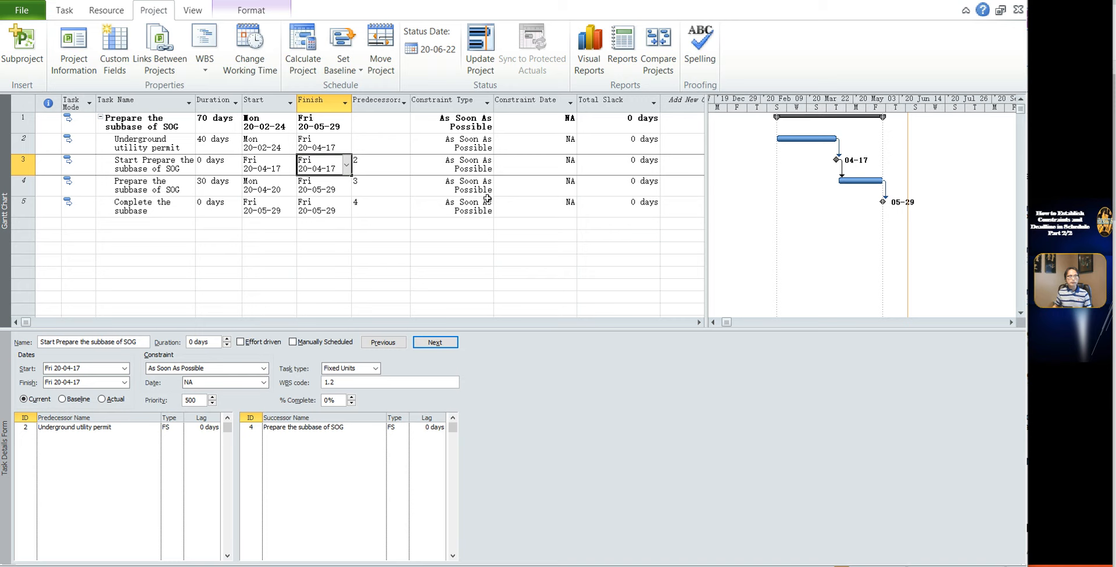
# - Set the constraint type of the Start Prepare the subbase of SOG milestone to Start No Earlier Than
pyautogui.click(465, 165)
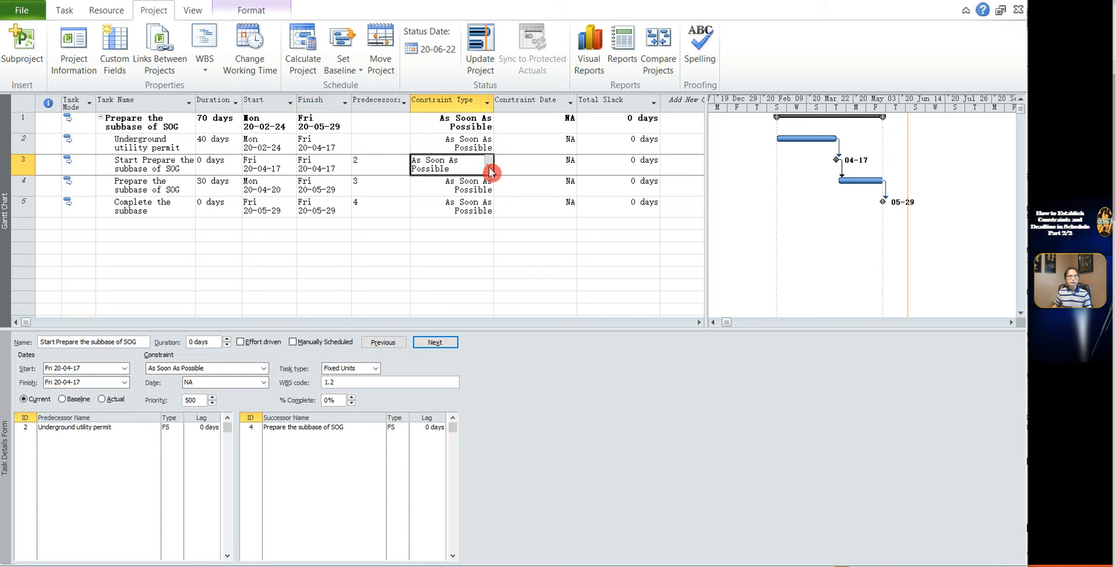
pyautogui.click(489, 166)
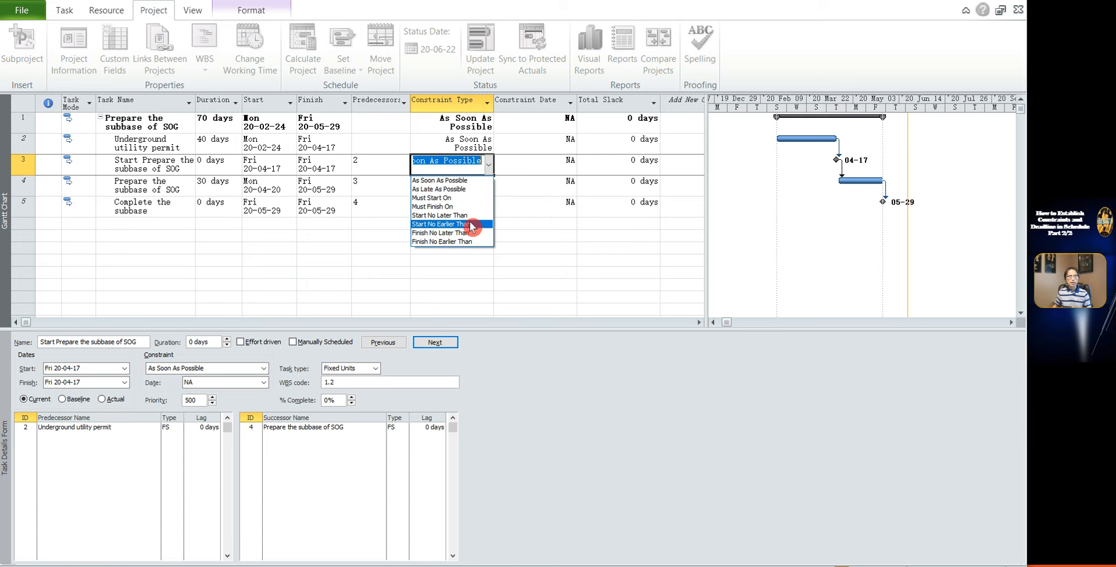
pyautogui.click(470, 224)
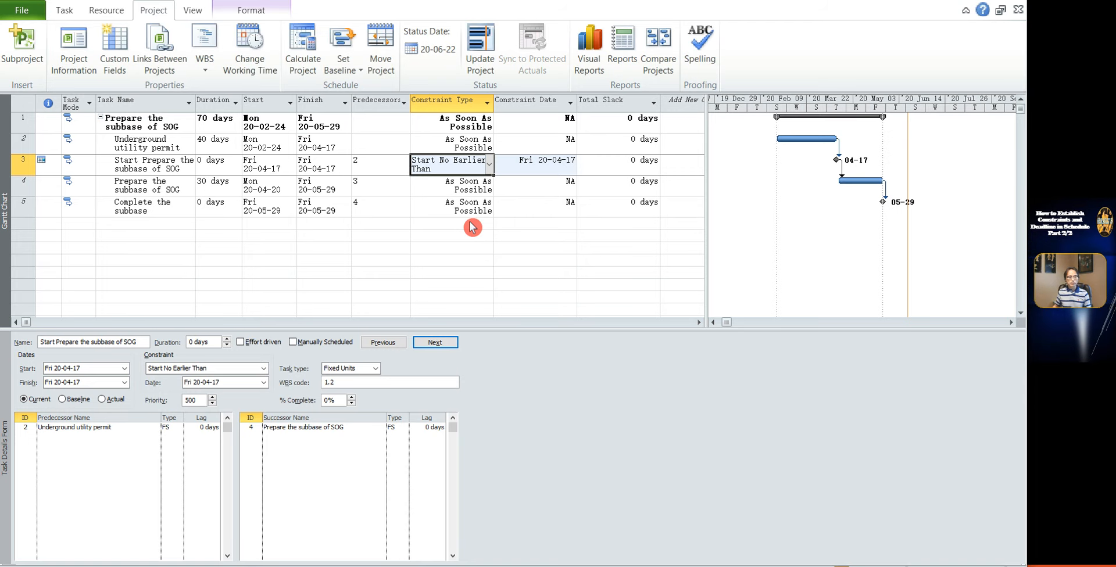
pyautogui.click(490, 166)
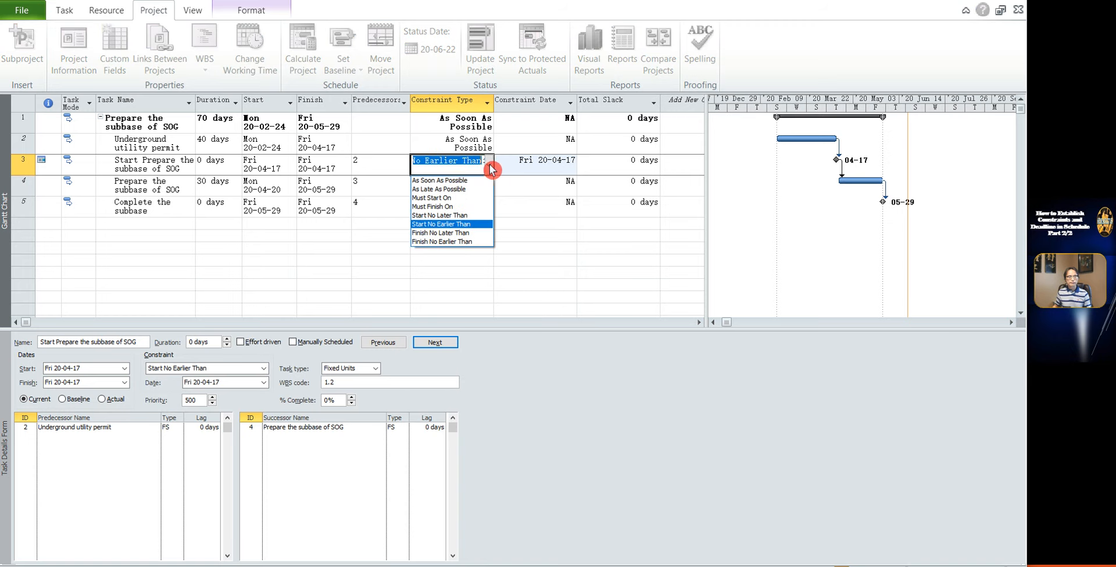
pyautogui.click(470, 222)
pyautogui.click(531, 247)
# - Pick April 17, 2020 as the constraint date of the Start Prepare the subbase of SOG milestone
pyautogui.click(533, 168)
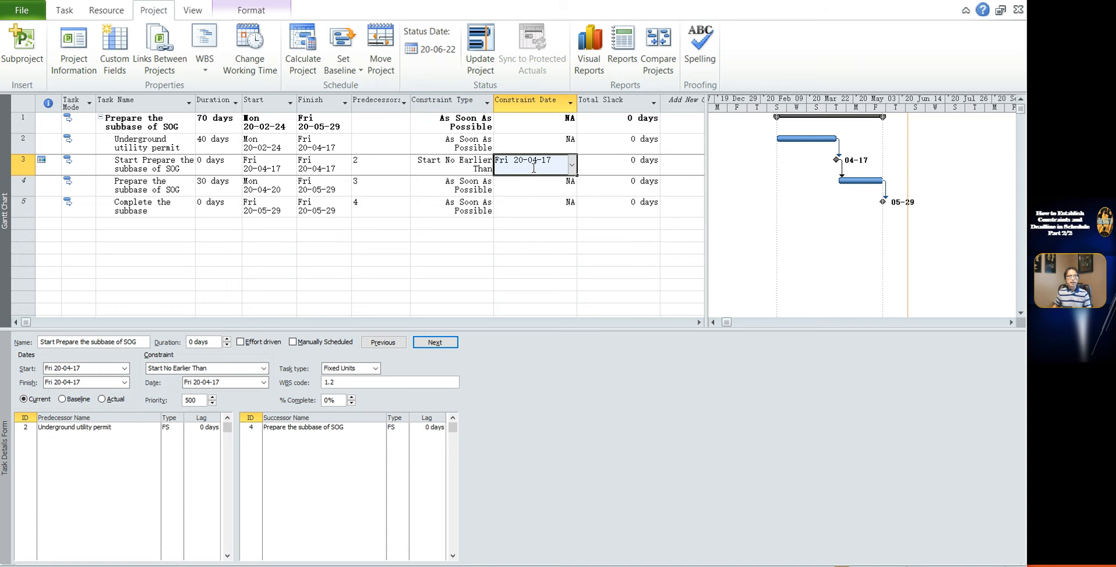
pyautogui.click(574, 168)
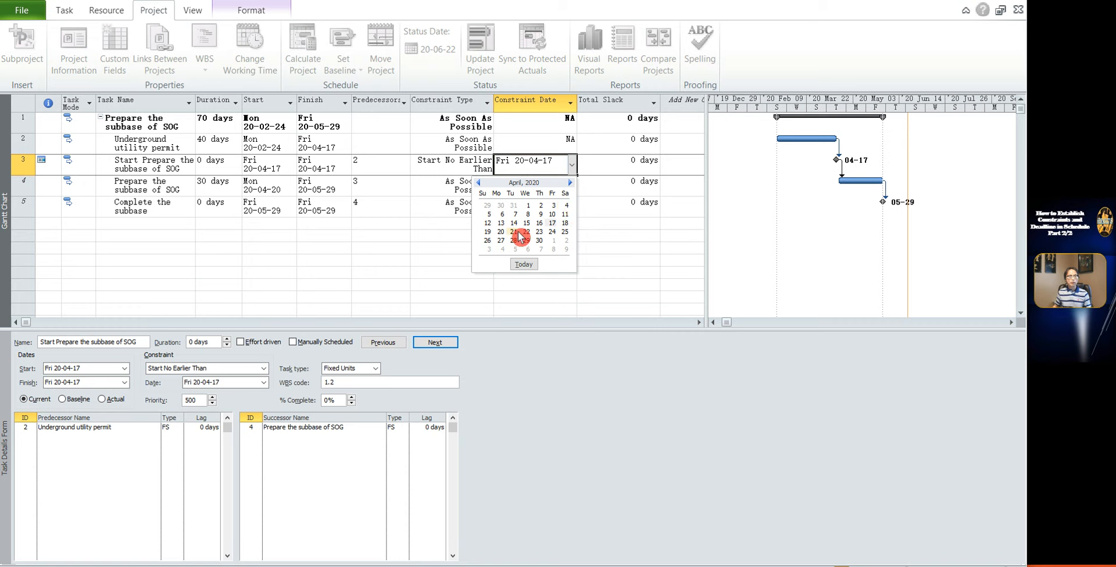
pyautogui.click(551, 228)
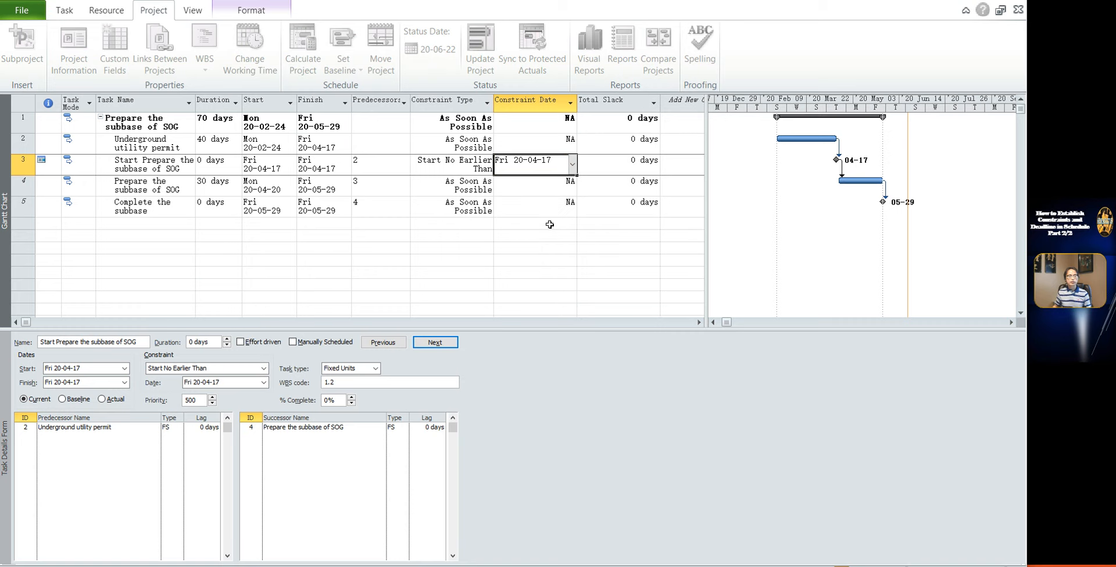
pyautogui.click(549, 223)
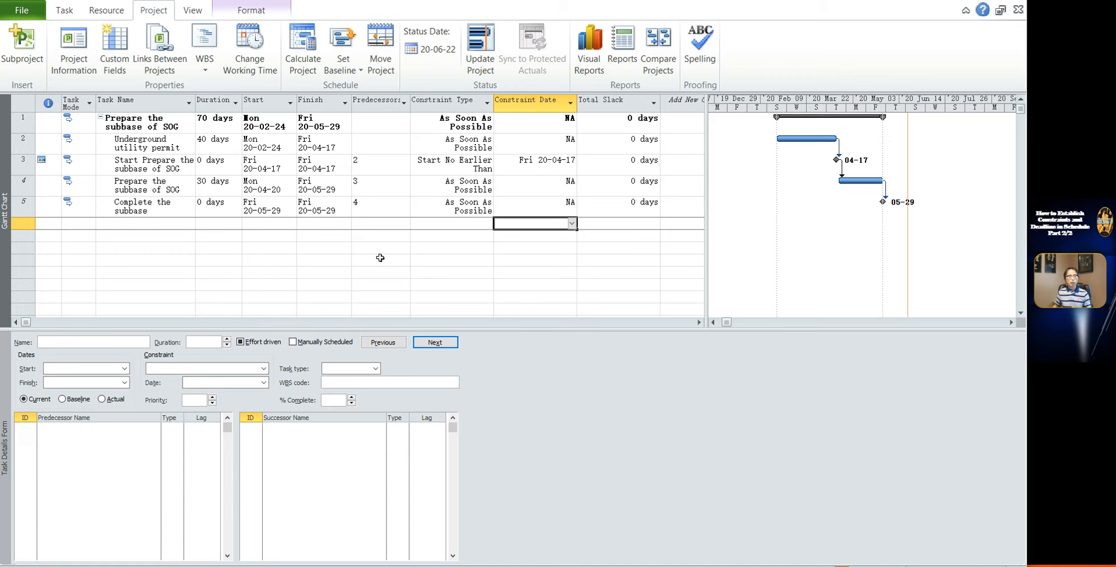
# - Set the Underground utility permit task's duration to 35 days and check its total slack and finish date
pyautogui.click(208, 145)
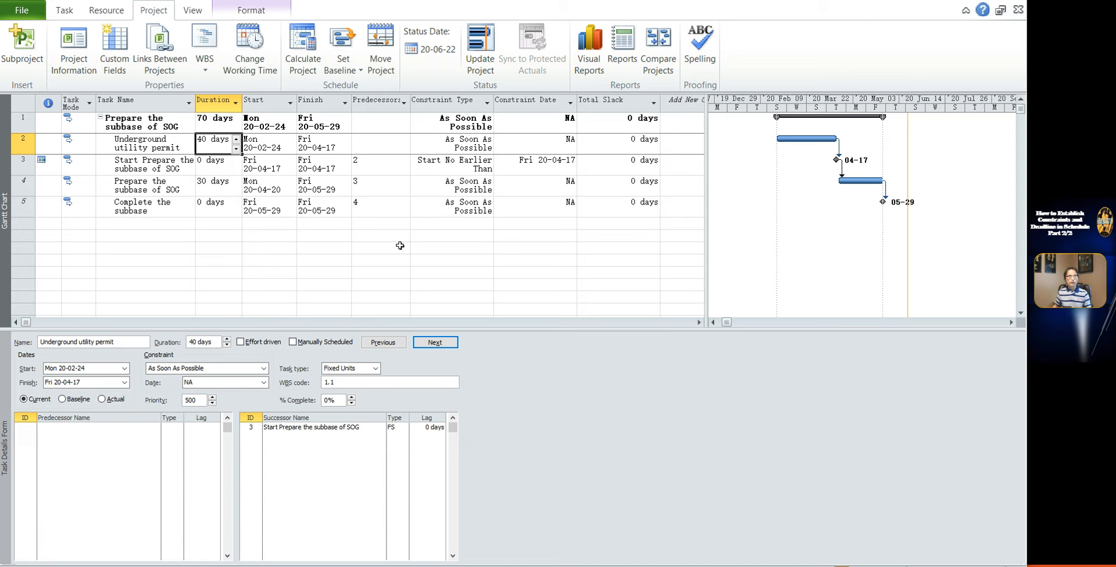
pyautogui.write('35')
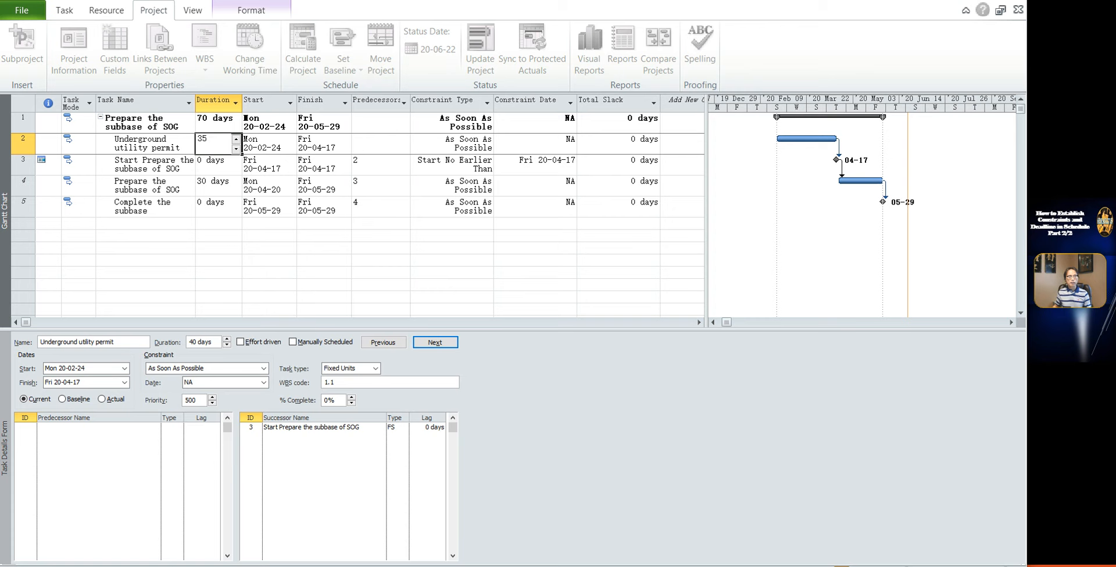
pyautogui.press('Return')
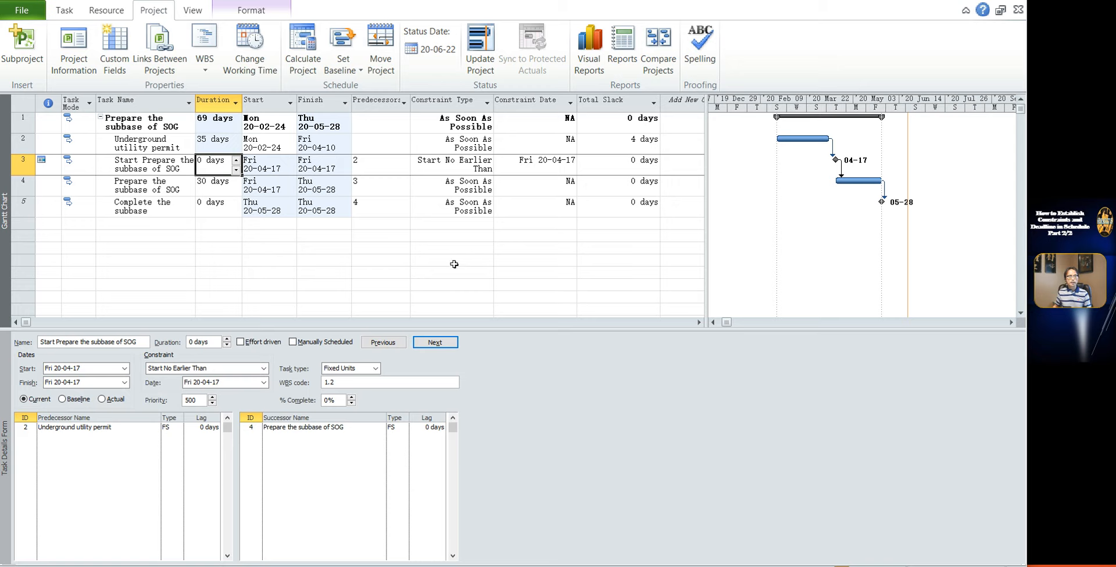
pyautogui.click(638, 147)
pyautogui.click(604, 234)
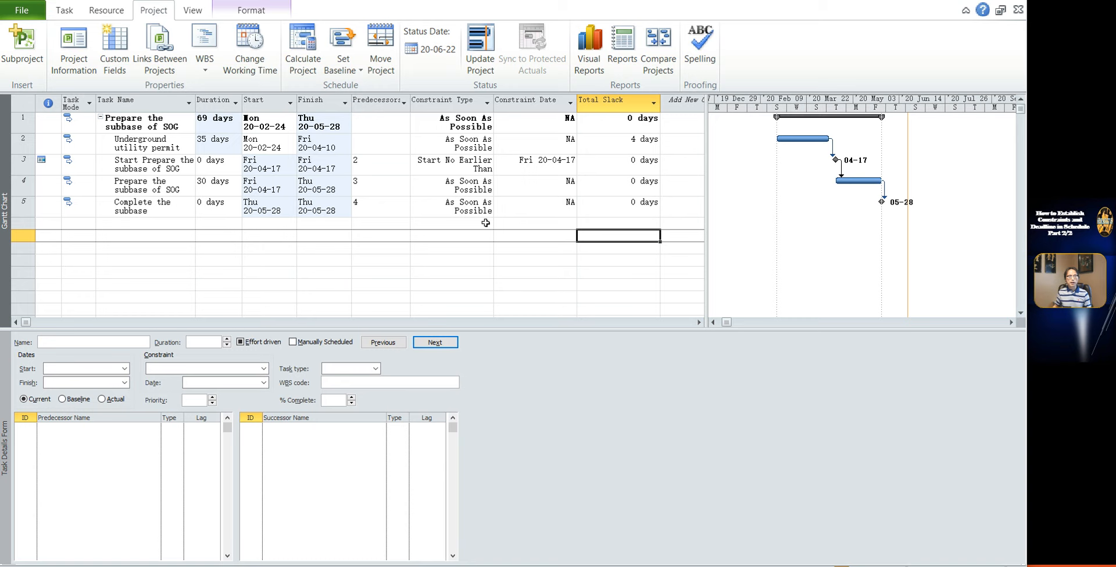
pyautogui.click(166, 148)
pyautogui.click(323, 144)
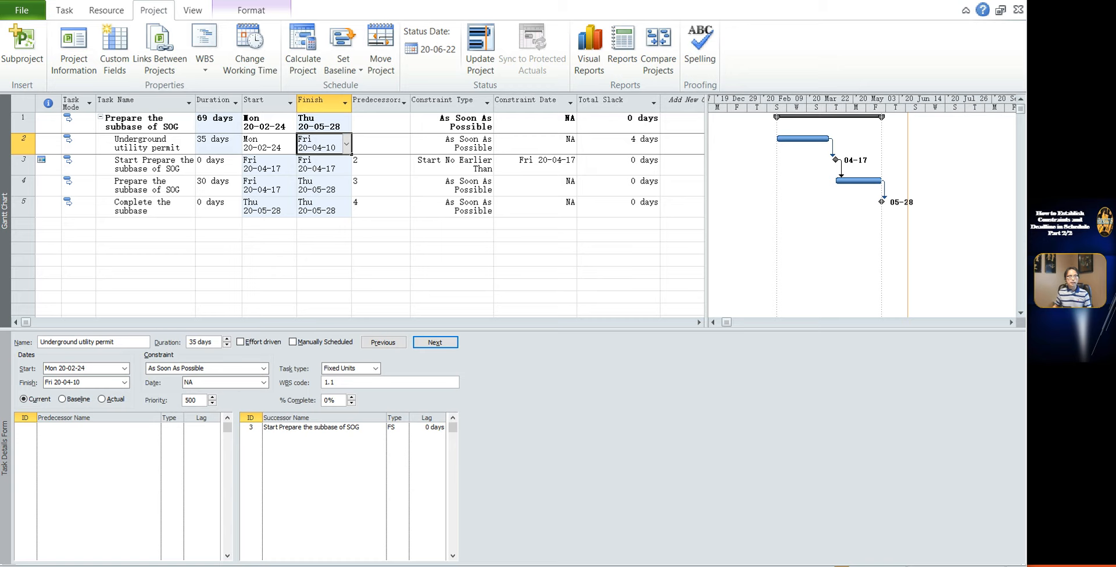
# - Switch to the deadline project and examine the early and late finish dates and the deadline of Project Completion Works
pyautogui.click(325, 167)
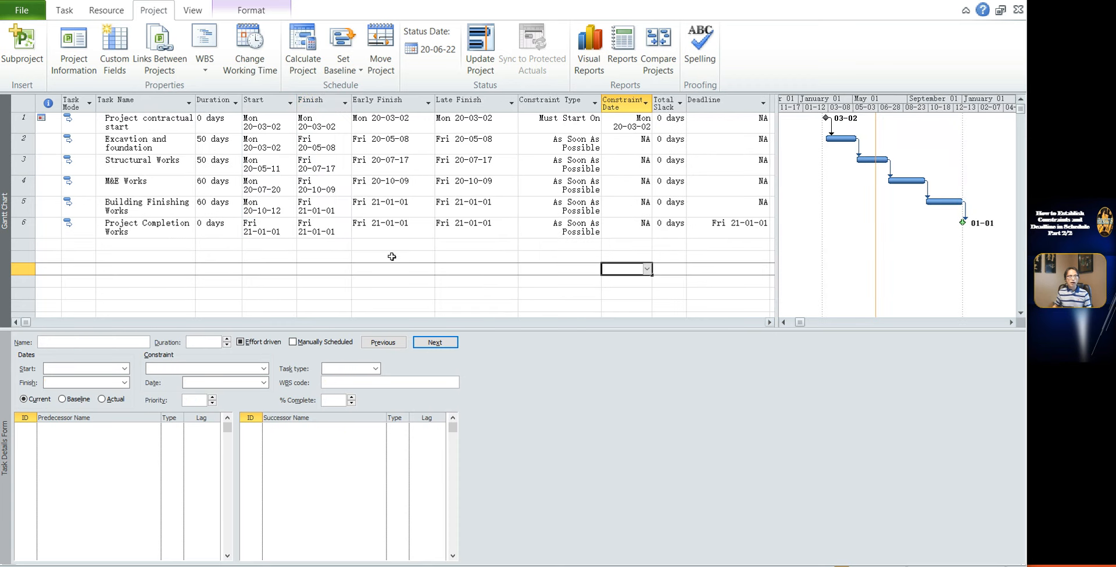
pyautogui.click(367, 181)
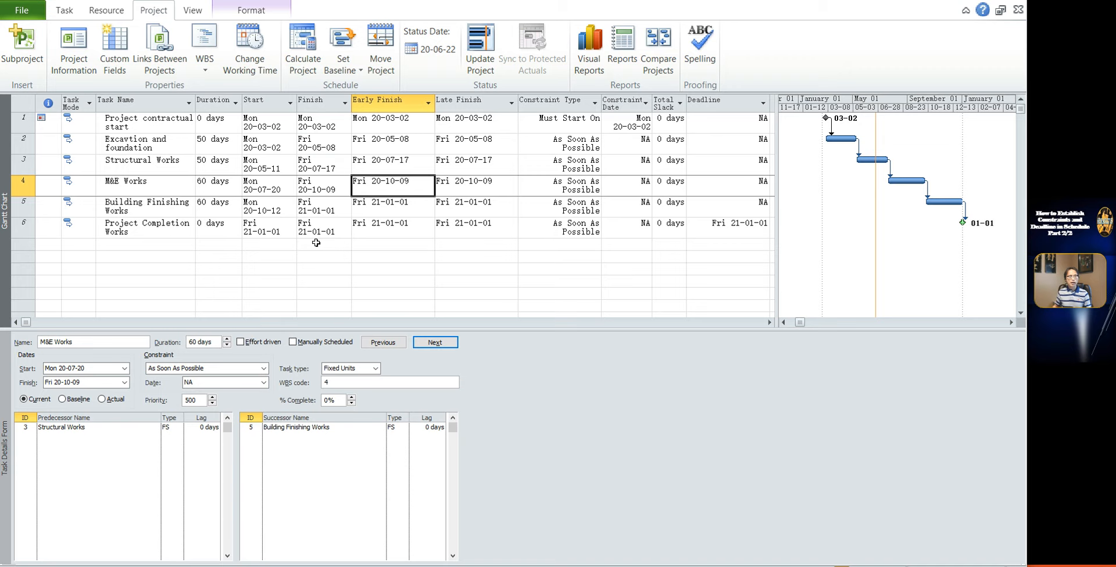
pyautogui.click(439, 243)
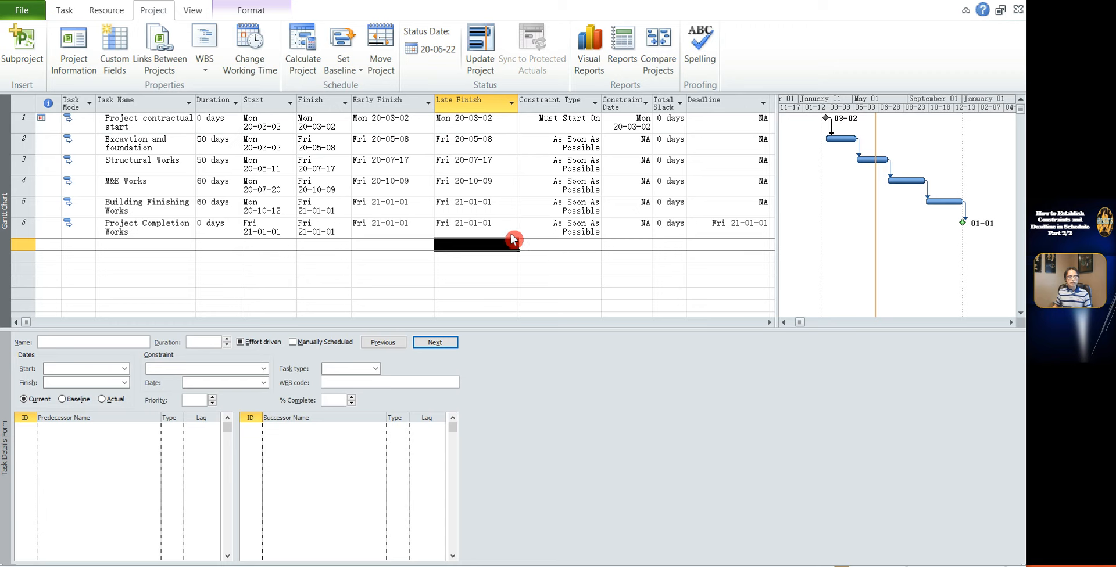
pyautogui.click(386, 196)
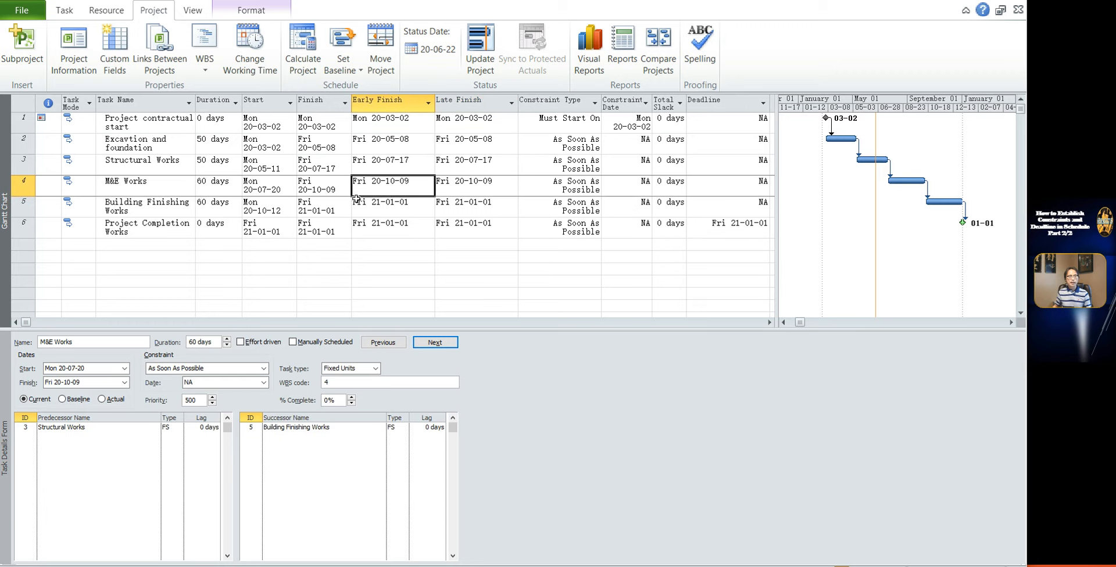
pyautogui.click(724, 228)
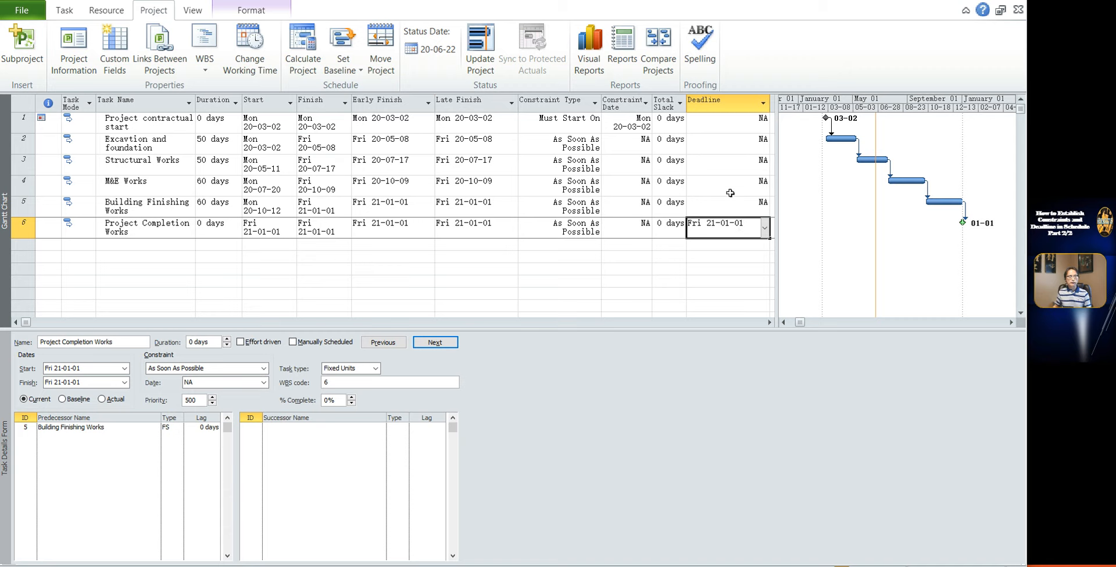
# - Set the duration of Structural Works to 55 days and check the finish date of Project Completion Works
pyautogui.click(735, 249)
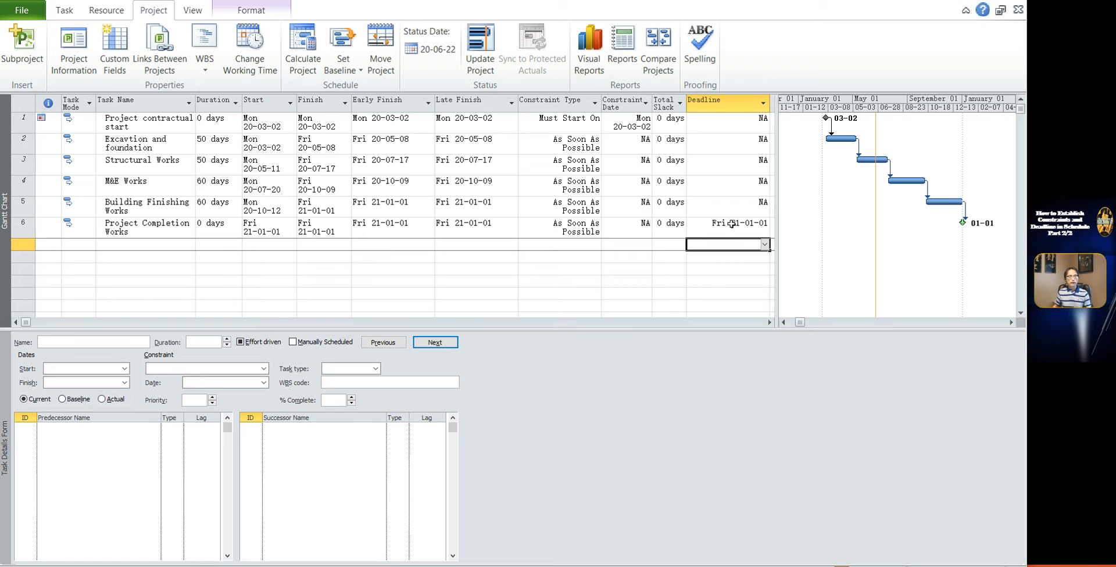
pyautogui.click(731, 224)
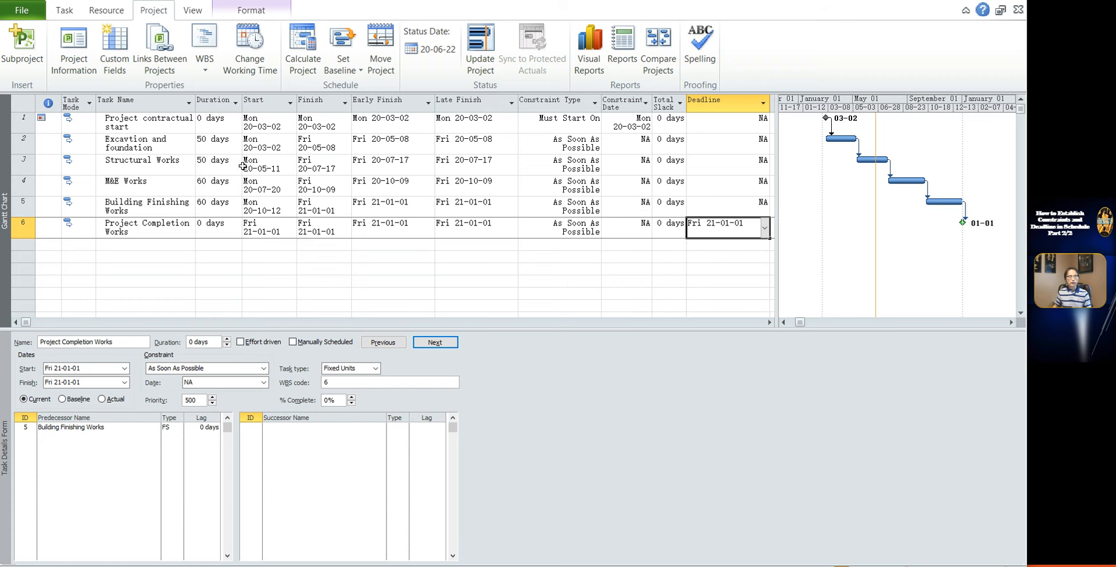
pyautogui.click(220, 167)
pyautogui.click(221, 166)
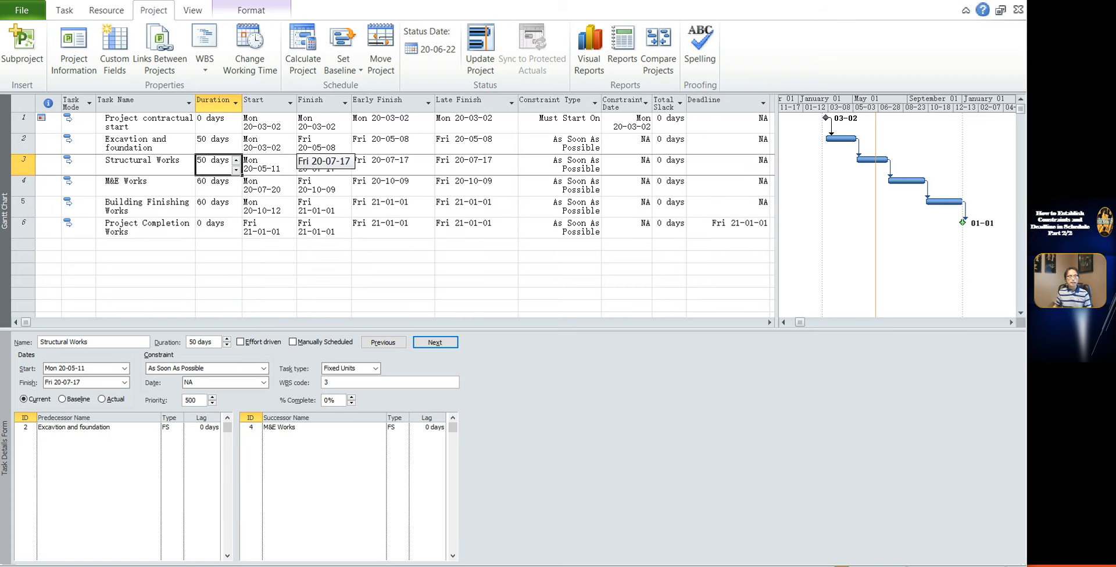
pyautogui.write('55')
pyautogui.press('Return')
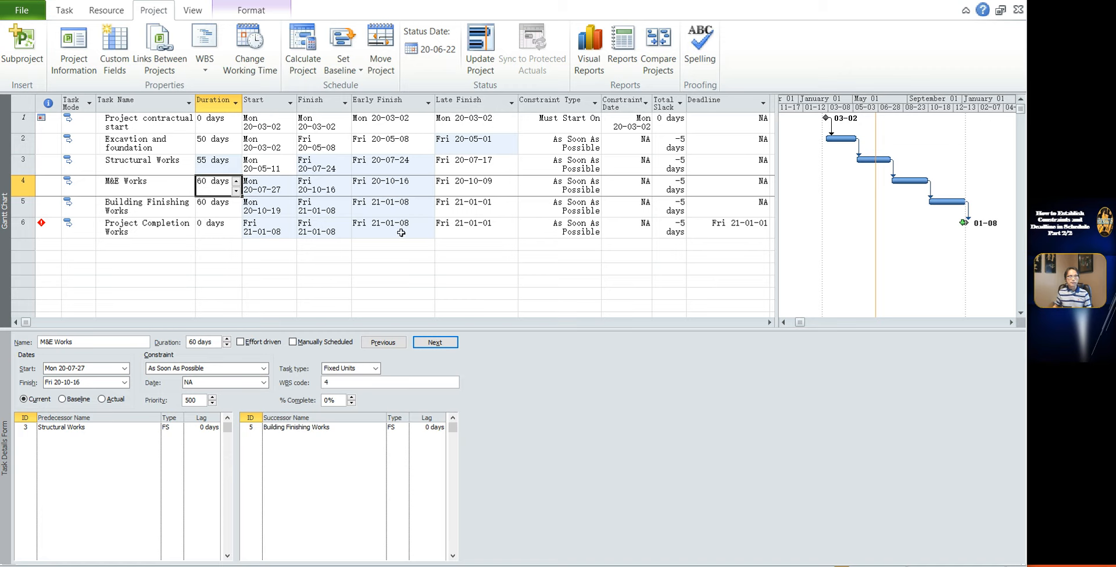
pyautogui.click(328, 229)
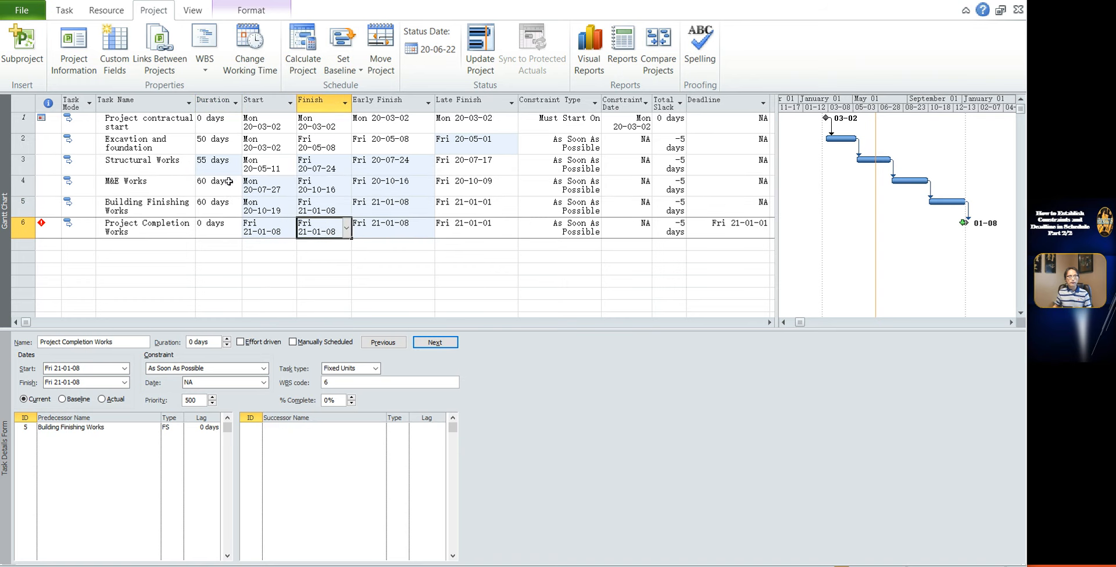
# - Set the duration of Structural Works to 50 days and inspect the deadline marker of Project Completion Works in the Gantt chart
pyautogui.click(215, 168)
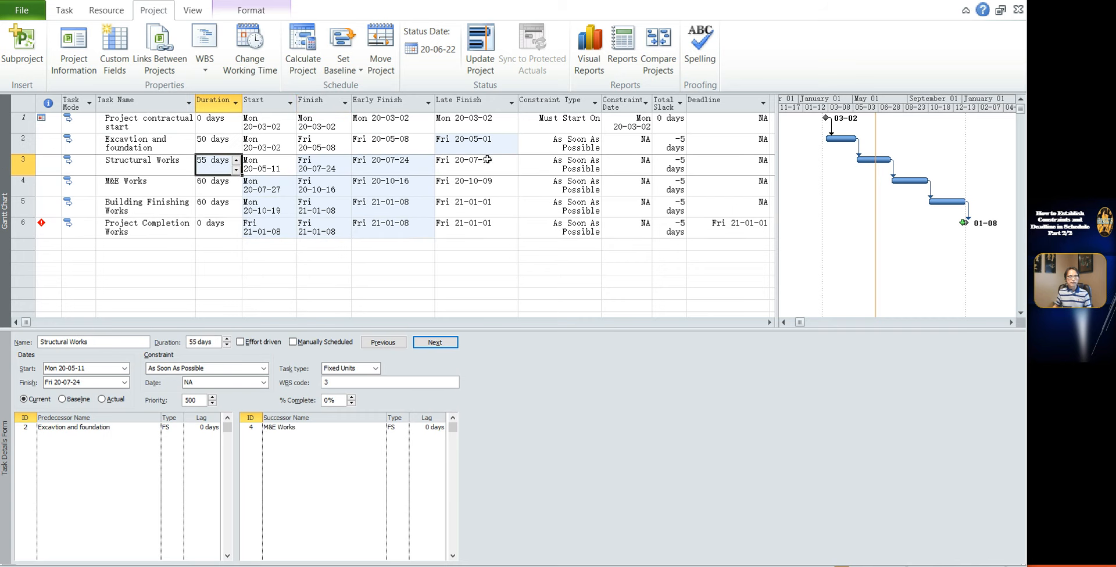
pyautogui.write('50')
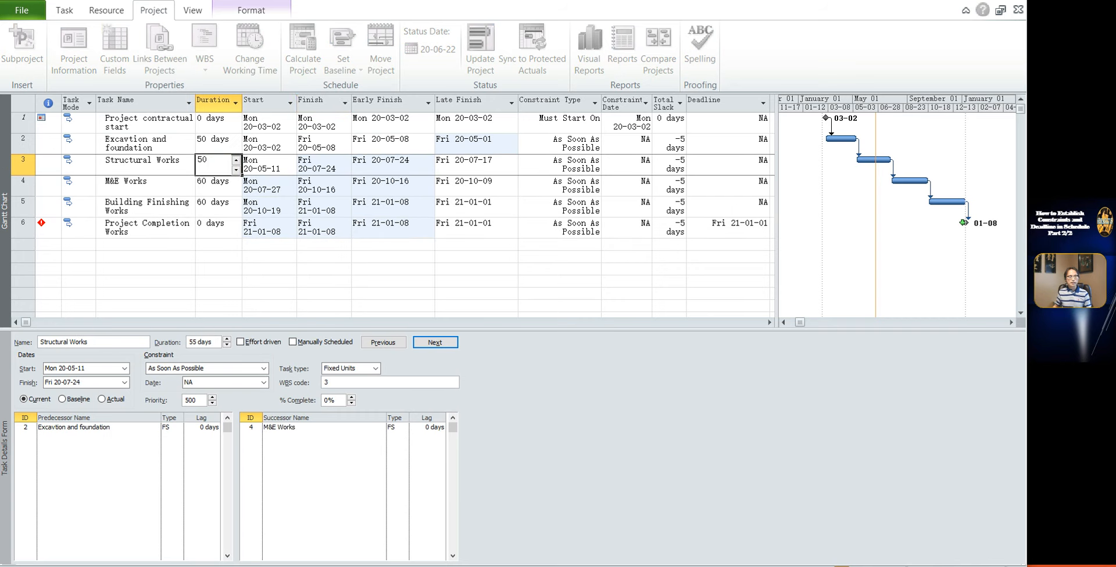
pyautogui.press('Return')
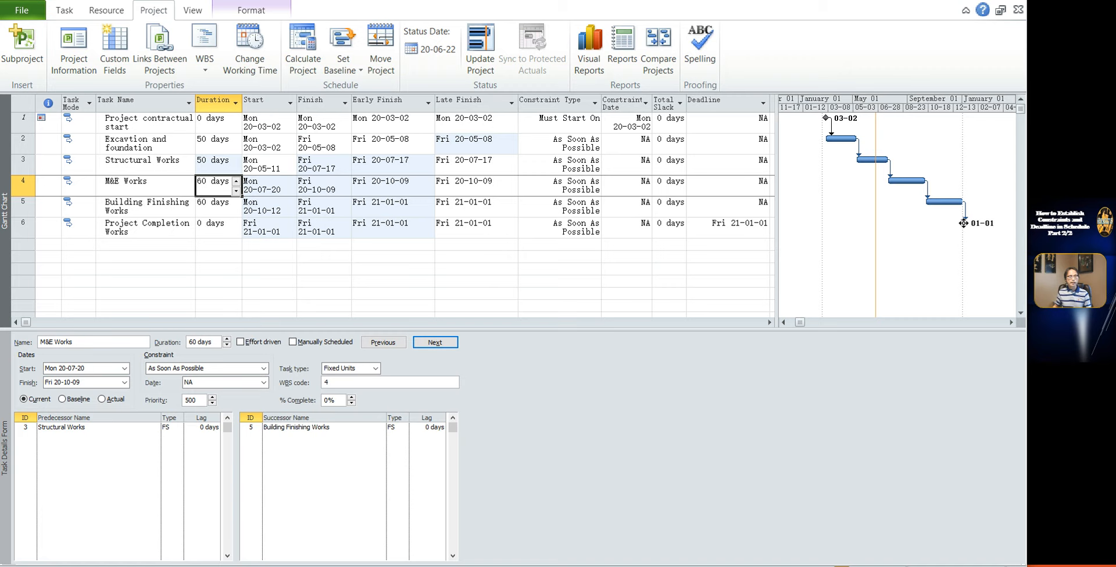
pyautogui.click(972, 228)
pyautogui.click(964, 222)
pyautogui.click(966, 224)
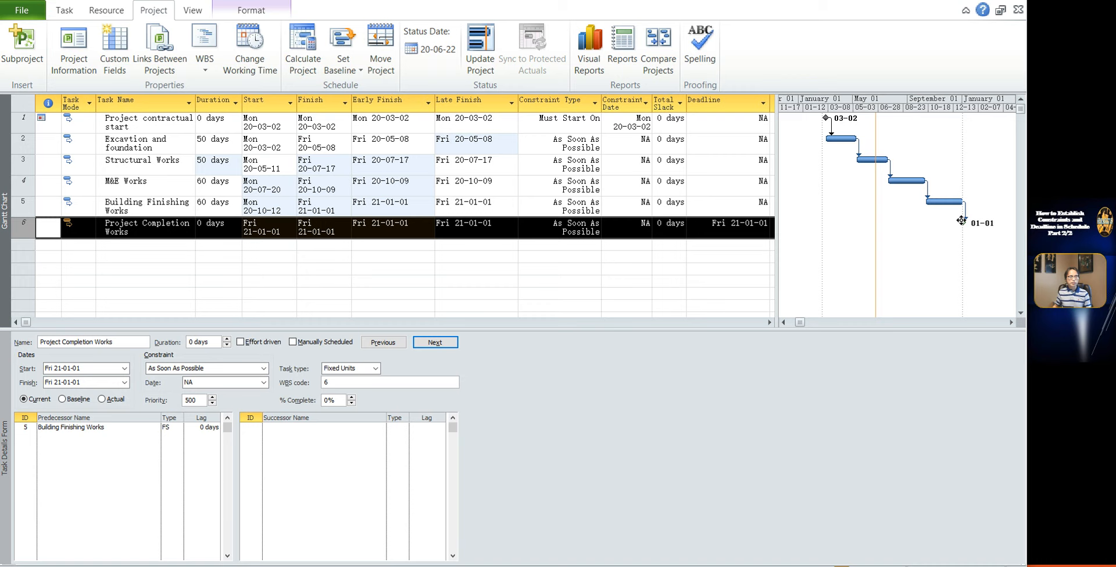
pyautogui.click(500, 267)
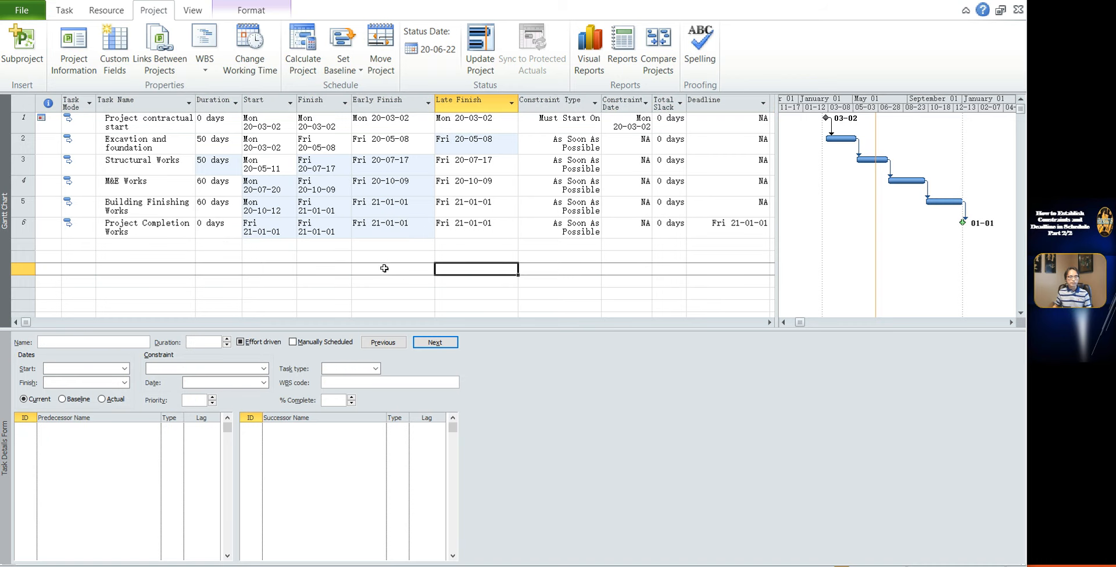
pyautogui.click(337, 274)
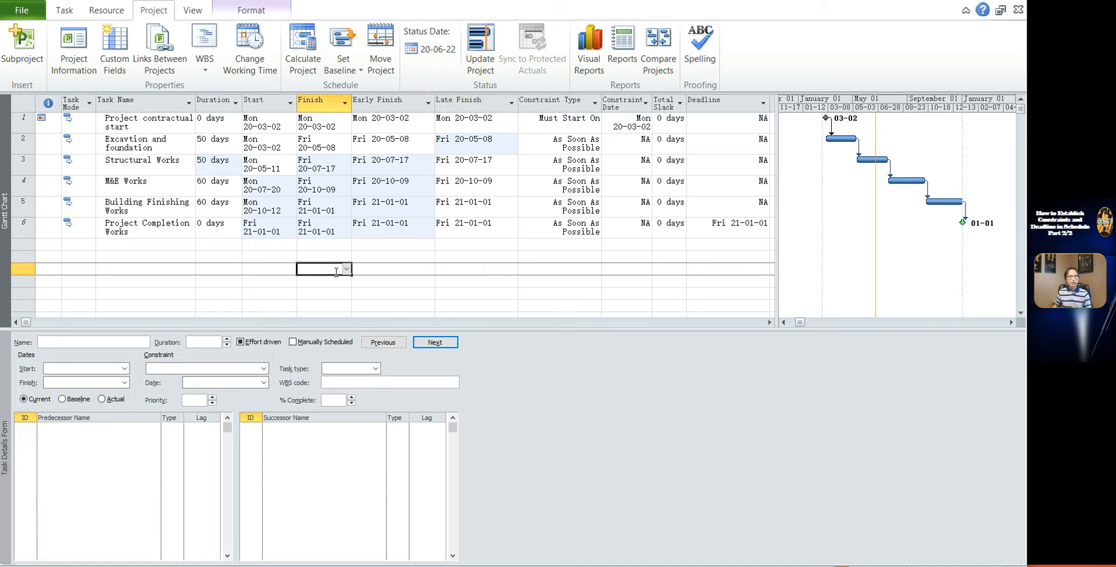
# - Set the duration of M&E Works to 65 days
pyautogui.click(210, 187)
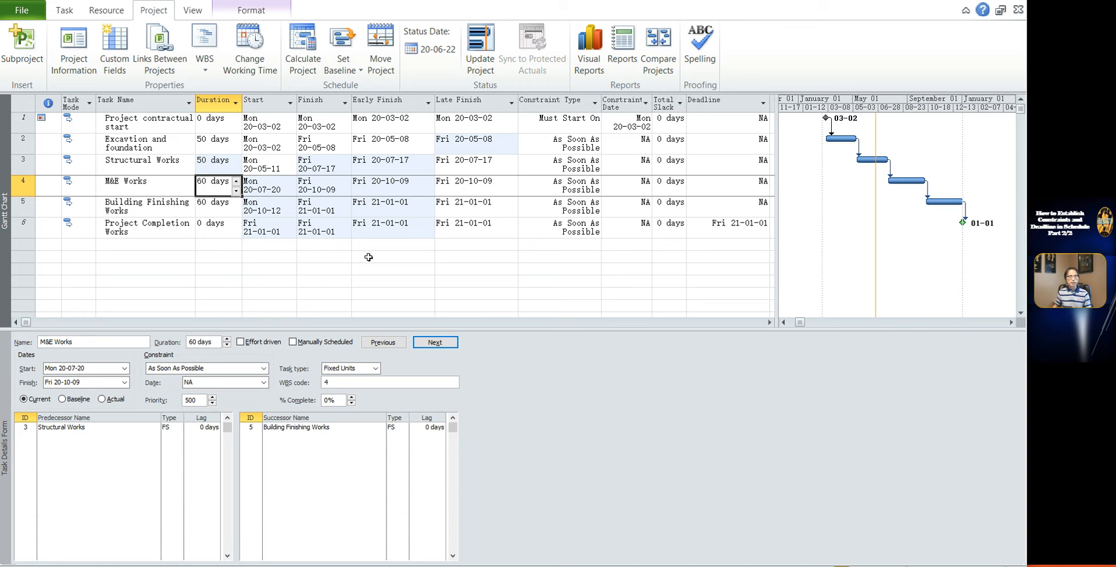
pyautogui.write('65')
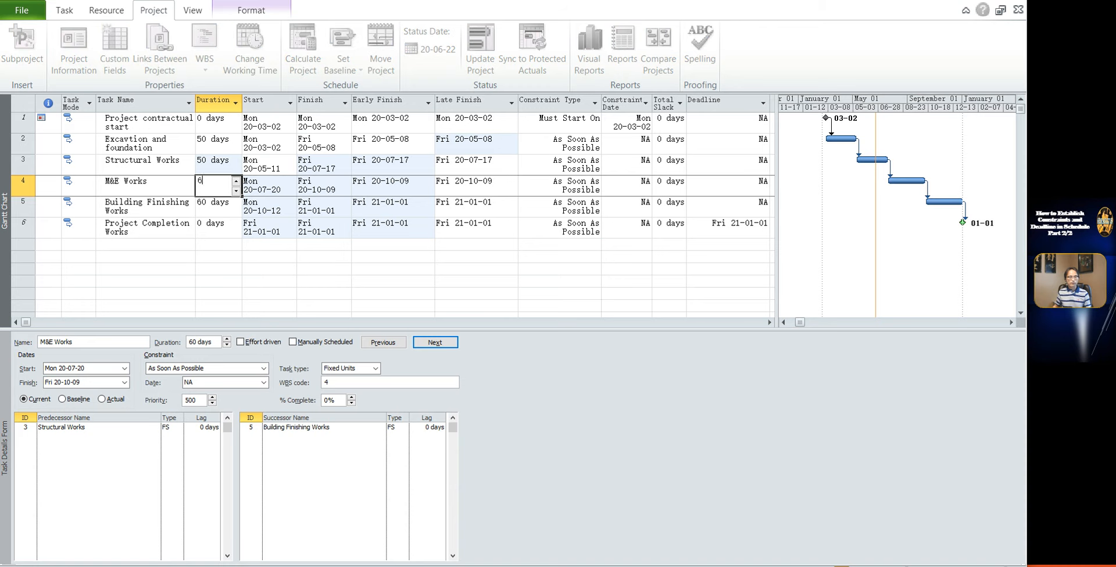
pyautogui.press('Return')
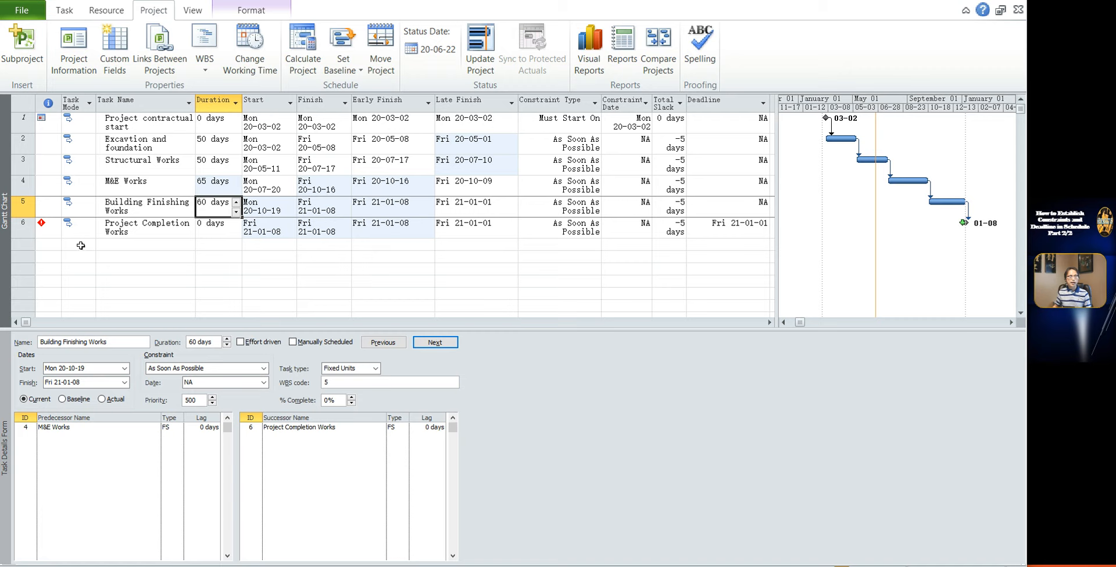
# - Examine the total slack values and compare the early and late finish dates of Project Completion Works
pyautogui.click(664, 97)
pyautogui.click(575, 243)
pyautogui.click(164, 223)
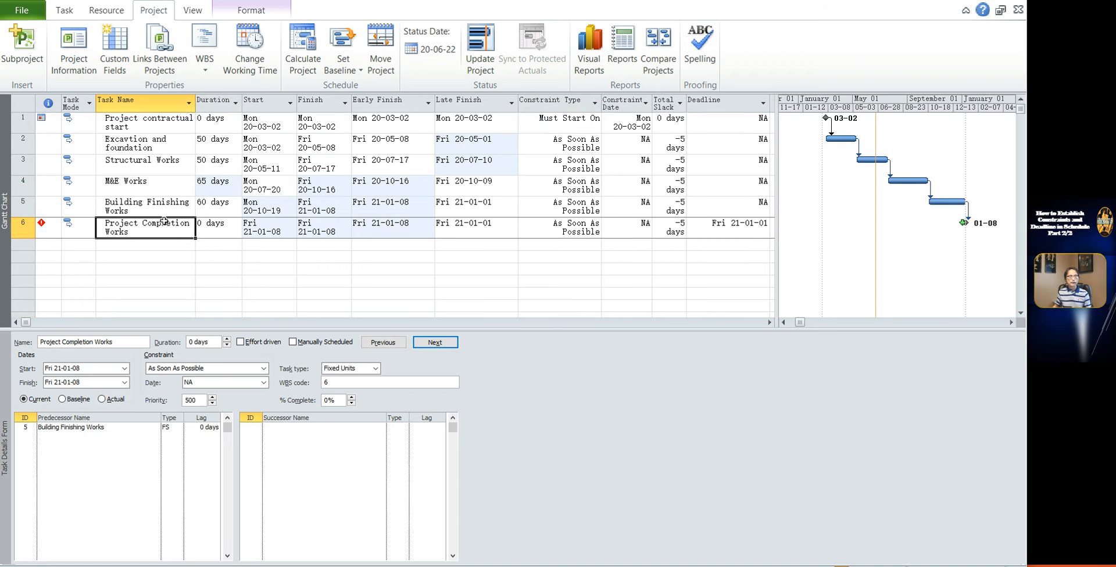
pyautogui.click(487, 232)
pyautogui.click(387, 230)
pyautogui.click(488, 229)
pyautogui.click(391, 226)
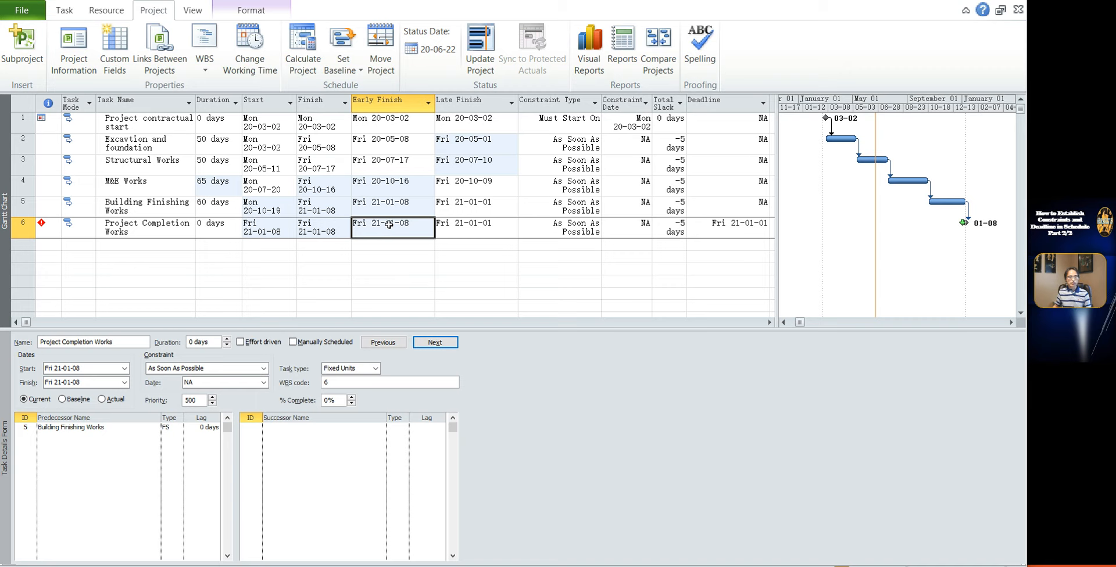
pyautogui.click(463, 226)
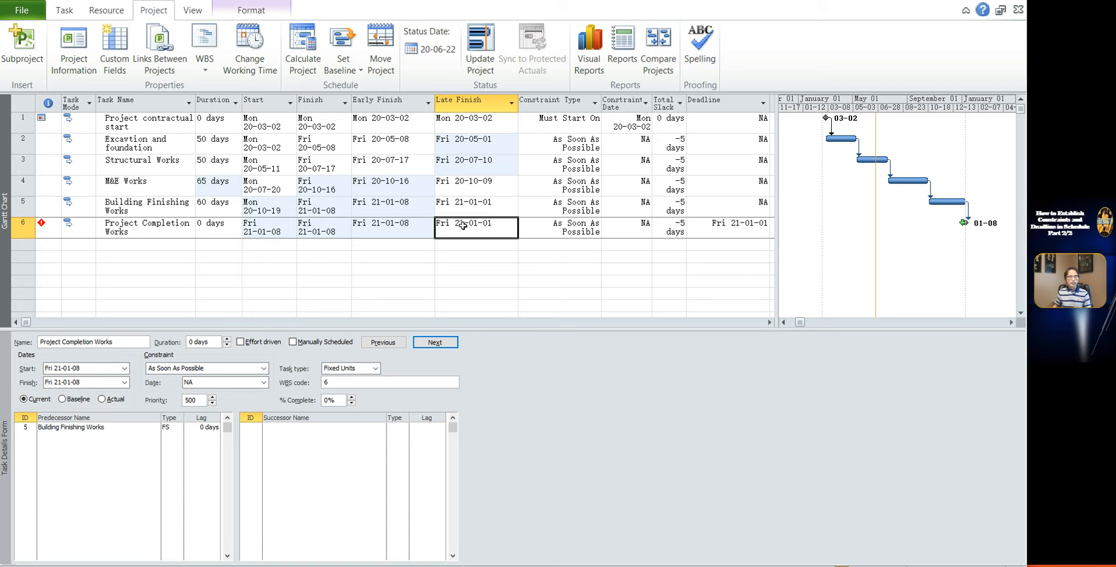
# - Compare the deadline of Project Completion Works with its finish and late finish dates, and read the task's indicator note
pyautogui.click(748, 233)
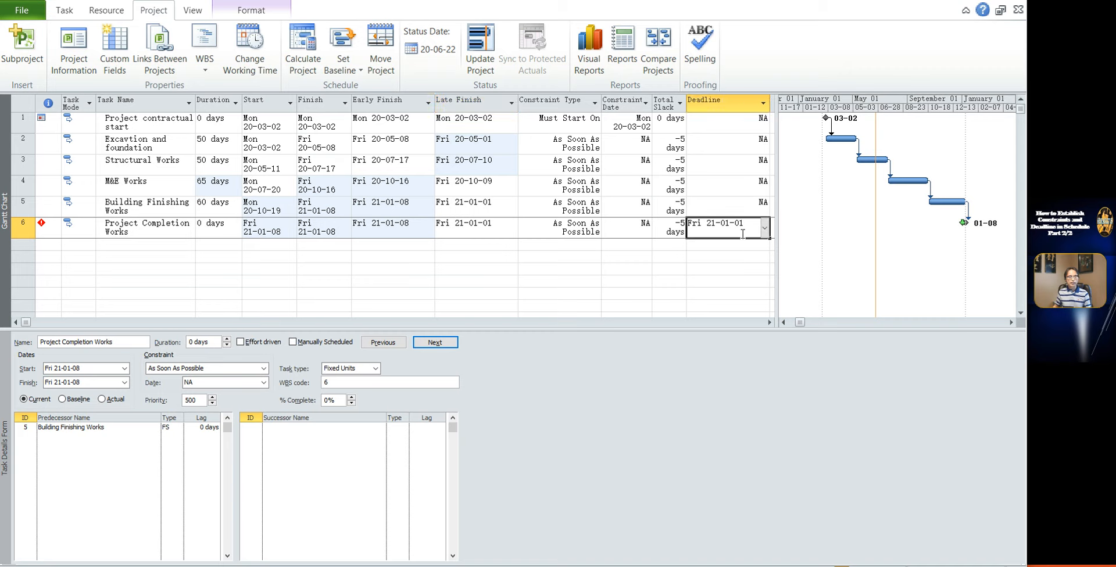
pyautogui.click(447, 230)
pyautogui.click(724, 231)
pyautogui.click(490, 228)
pyautogui.click(725, 231)
pyautogui.click(326, 233)
pyautogui.click(741, 228)
pyautogui.click(41, 231)
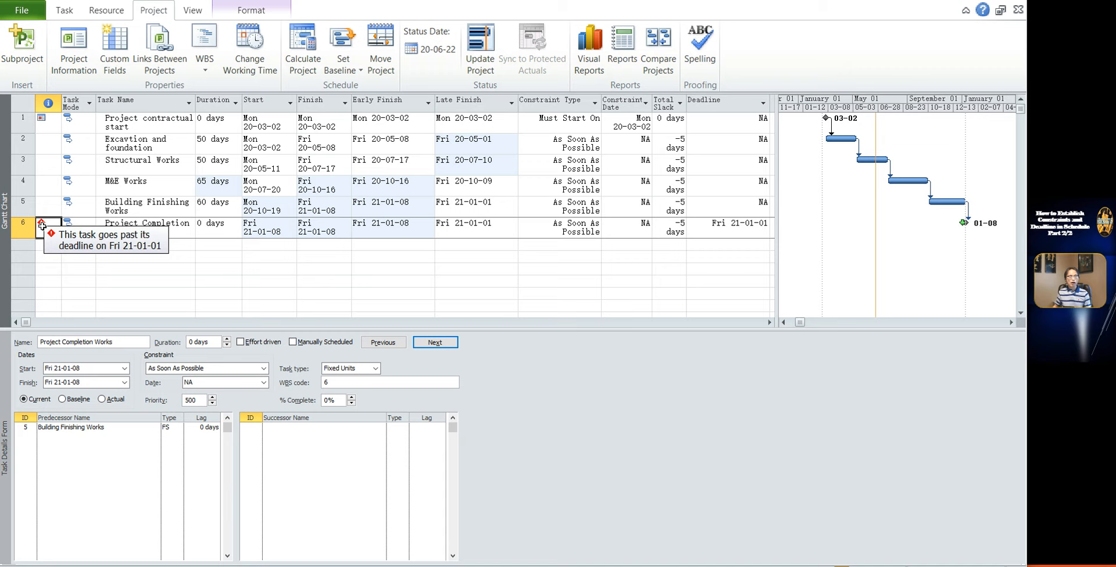
pyautogui.click(198, 266)
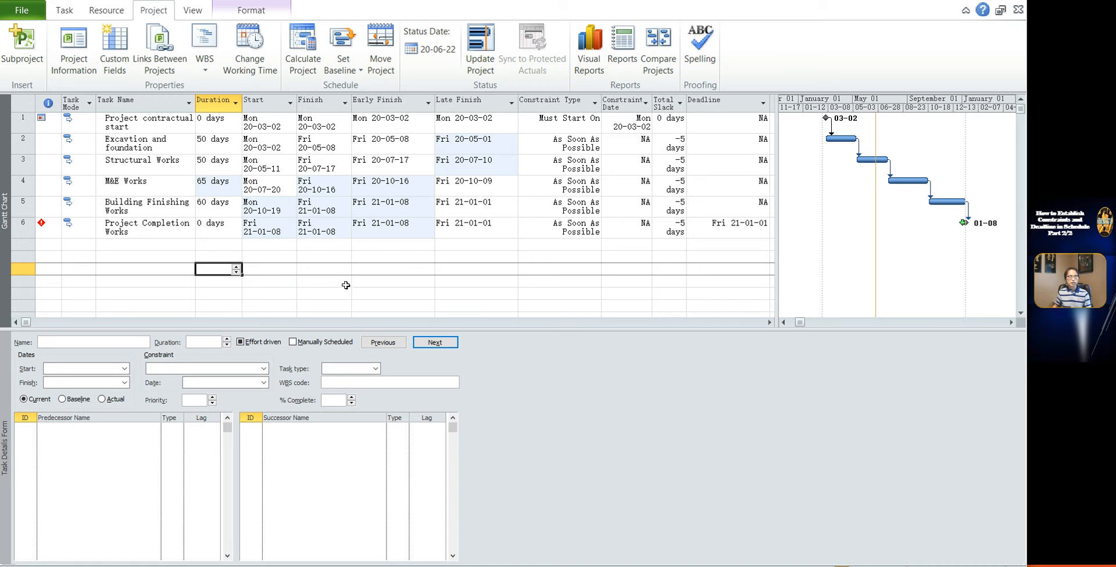
# - Set the duration of M&E Works to 55 days
pyautogui.click(217, 188)
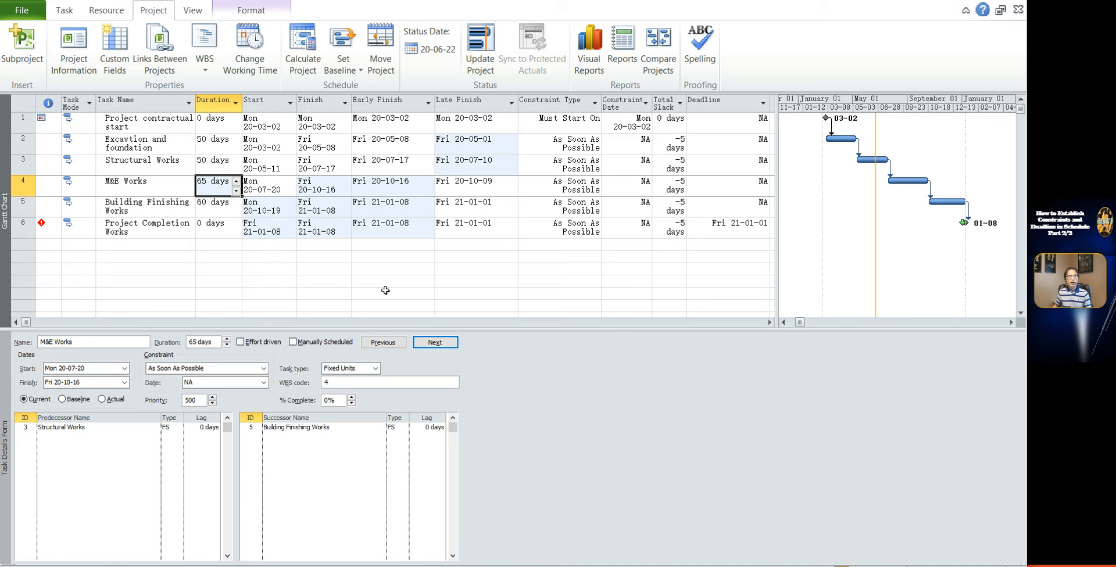
pyautogui.write('55')
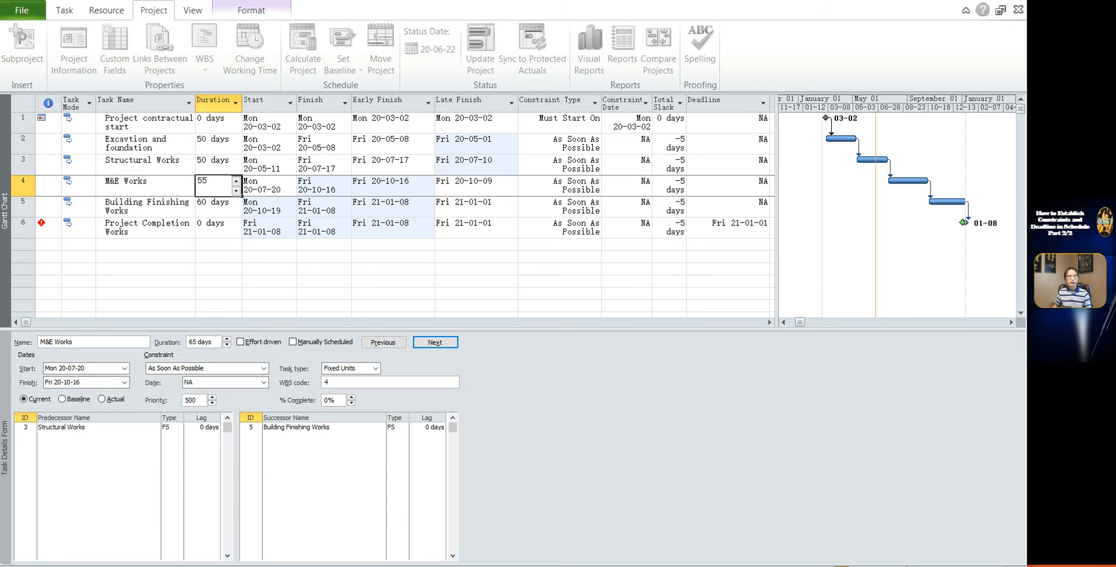
pyautogui.press('Return')
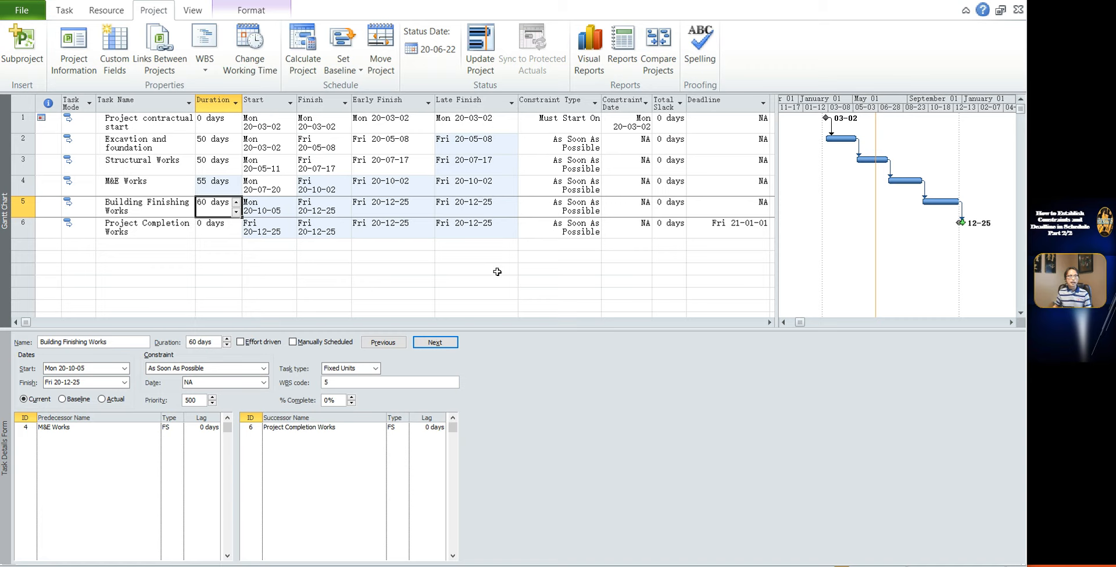
# - Compare the finish date of Project Completion Works with its deadline and examine the total slack of the tasks
pyautogui.click(310, 235)
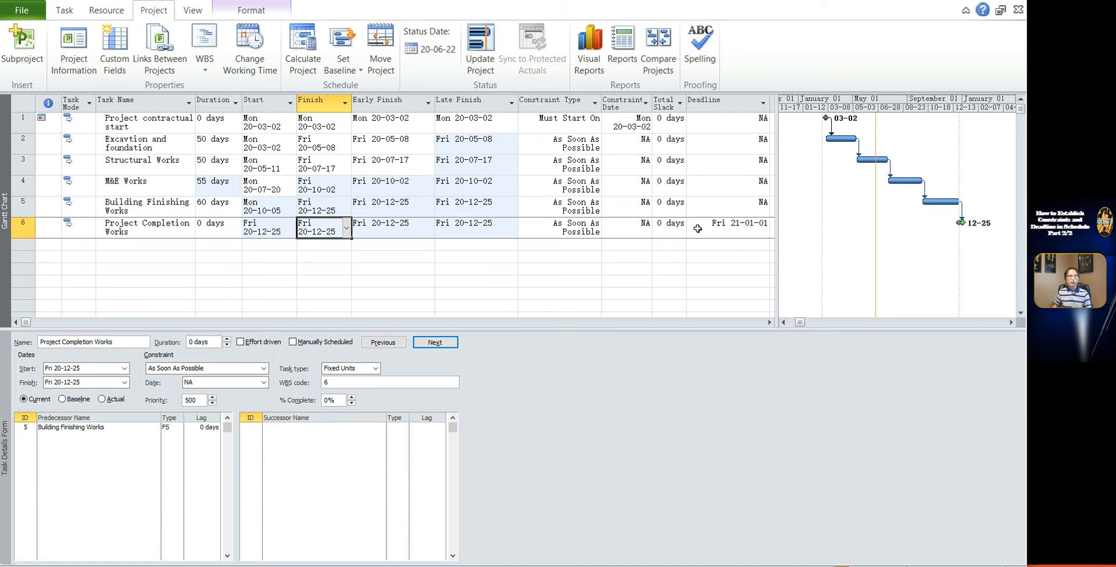
pyautogui.click(717, 227)
pyautogui.click(326, 230)
pyautogui.click(729, 225)
pyautogui.click(334, 230)
pyautogui.click(662, 105)
pyautogui.click(627, 260)
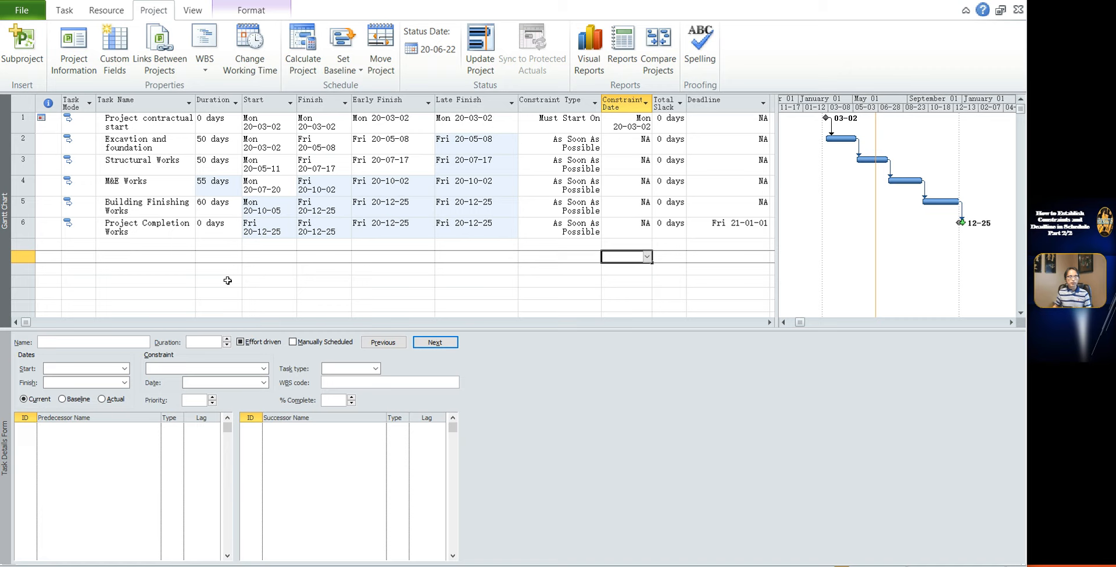
pyautogui.moveTo(349, 281); pyautogui.dragTo(357, 282)
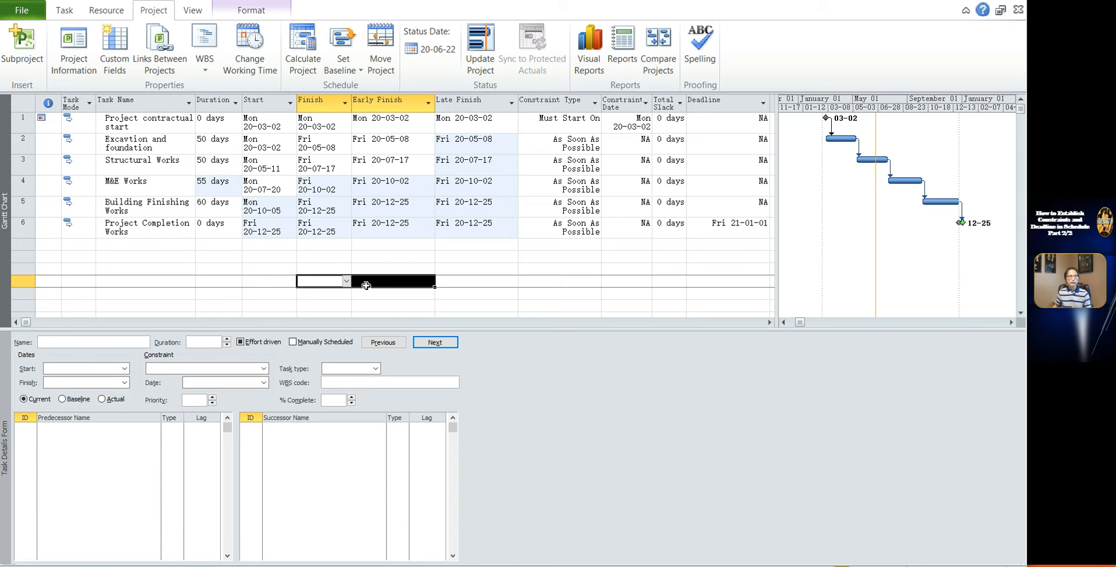
# - Compare the early finish date of Project Completion Works with its deadline
pyautogui.click(377, 228)
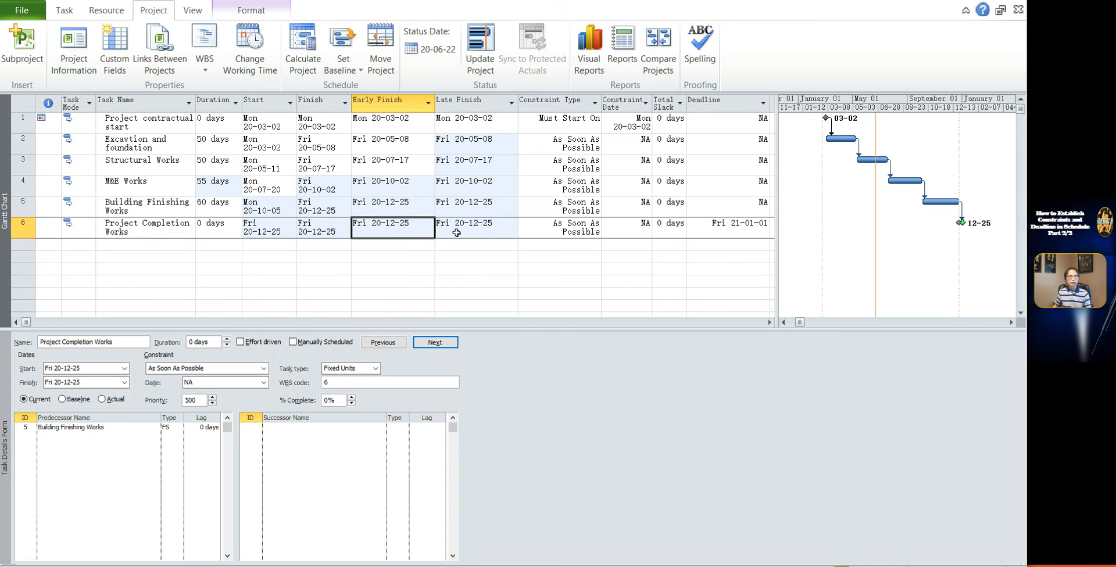
pyautogui.click(737, 231)
pyautogui.click(400, 232)
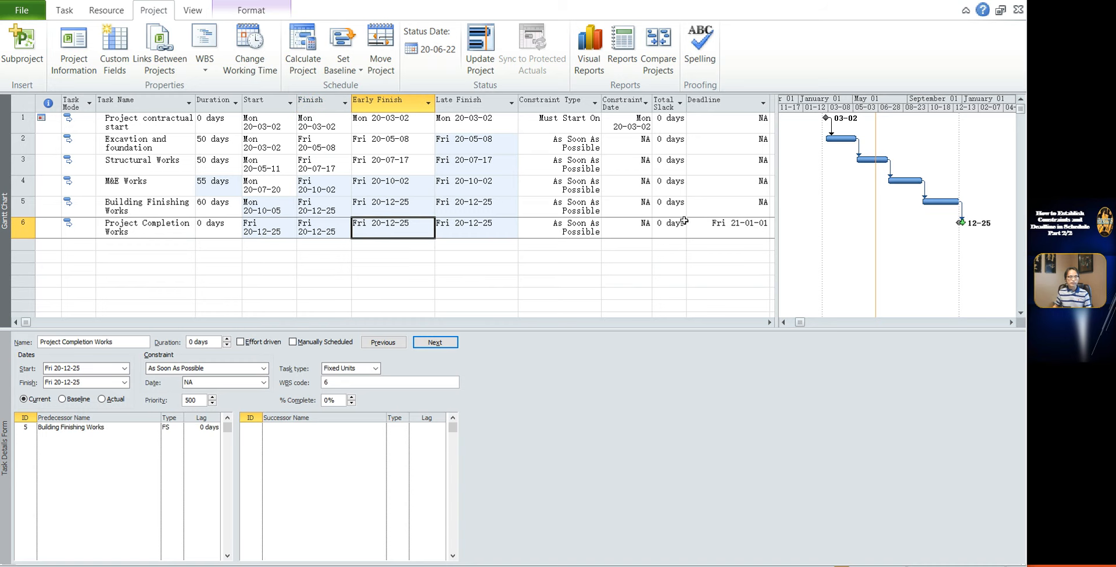
pyautogui.click(753, 226)
pyautogui.click(365, 225)
pyautogui.click(725, 221)
pyautogui.click(390, 234)
pyautogui.click(724, 231)
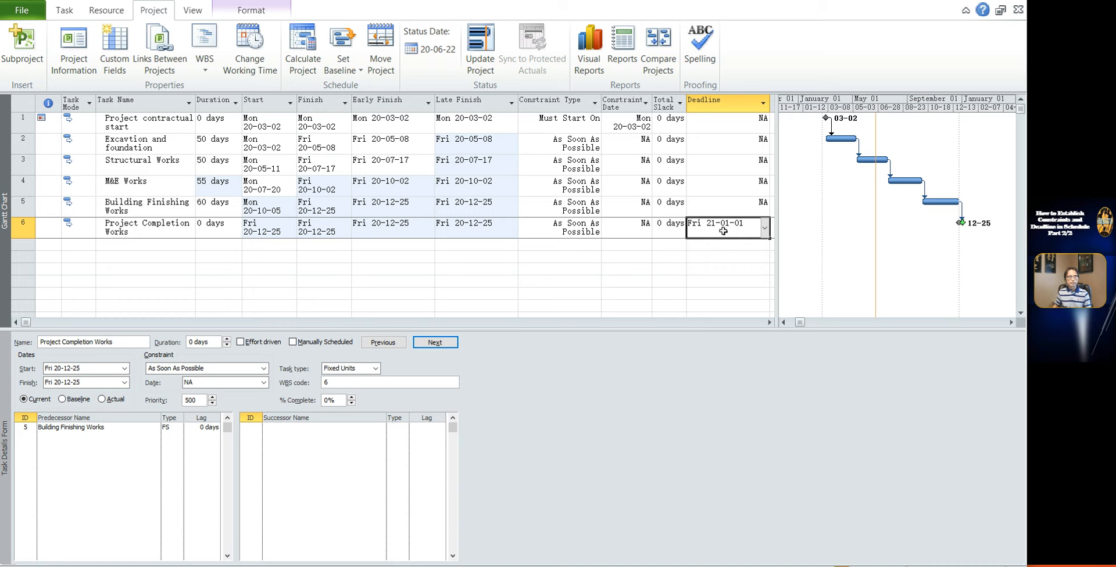
pyautogui.click(383, 288)
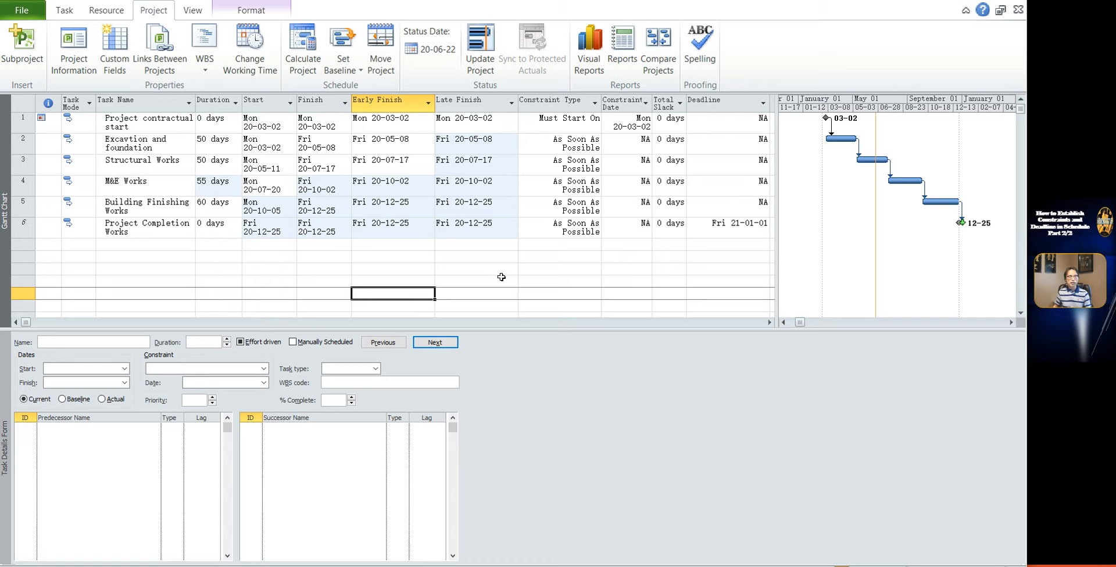
# - Set the constraint type of Project Completion Works to Finish No Earlier Than
pyautogui.click(561, 230)
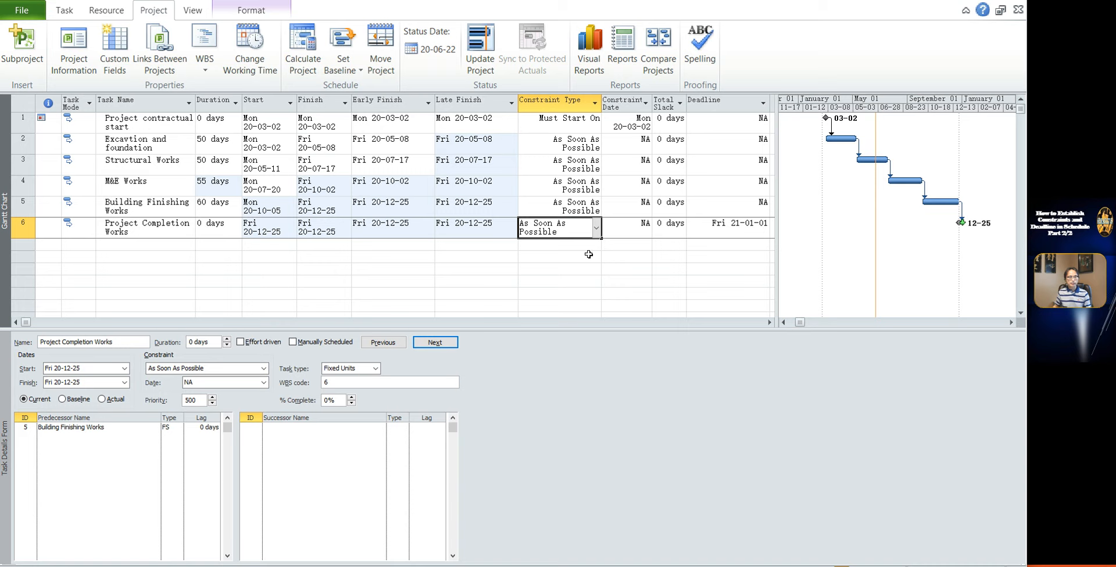
pyautogui.click(596, 232)
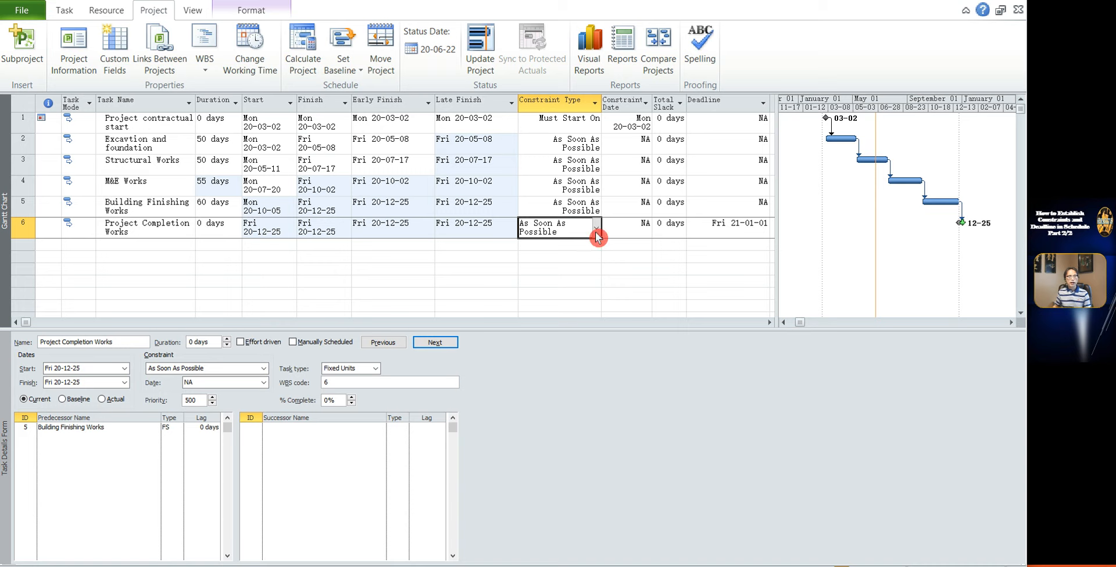
pyautogui.click(596, 228)
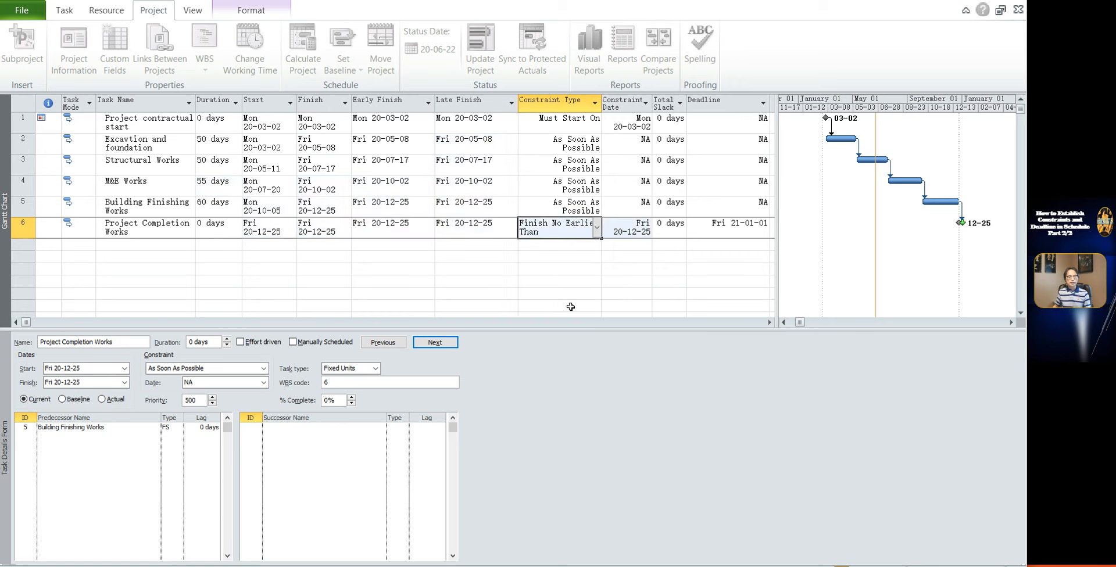
pyautogui.click(571, 305)
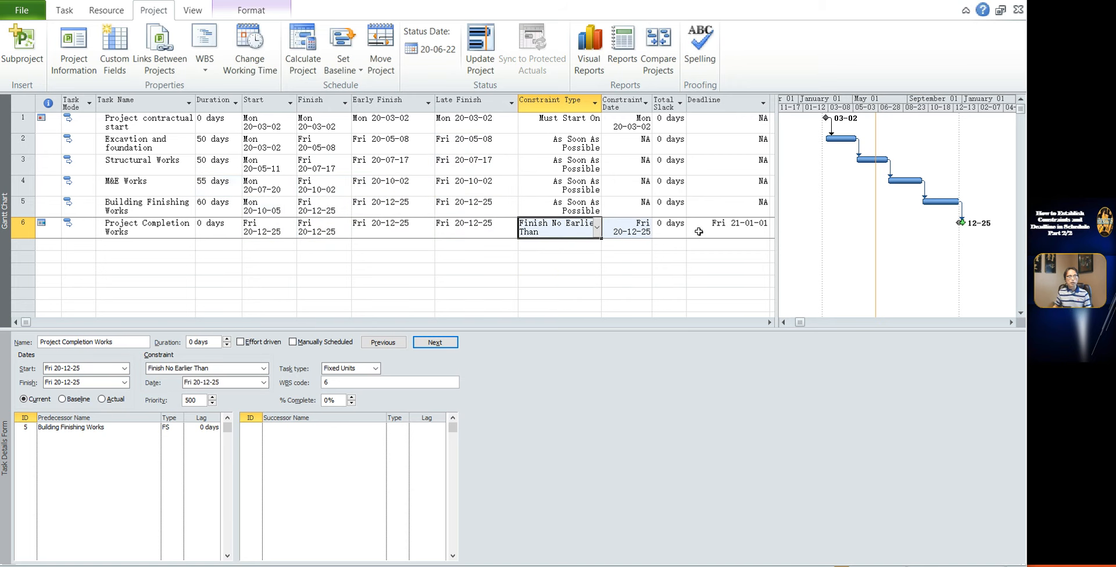
# - Set the constraint date of Project Completion Works to Fri 21-01-01 and check the total slack of the four construction tasks
pyautogui.click(647, 231)
pyautogui.click(650, 234)
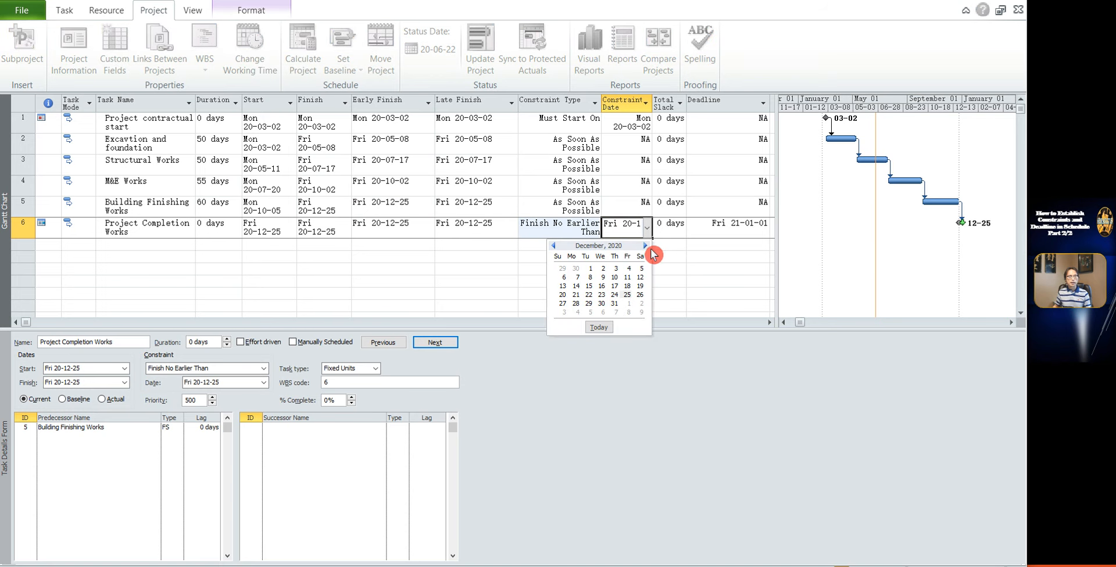
pyautogui.click(645, 246)
pyautogui.click(634, 269)
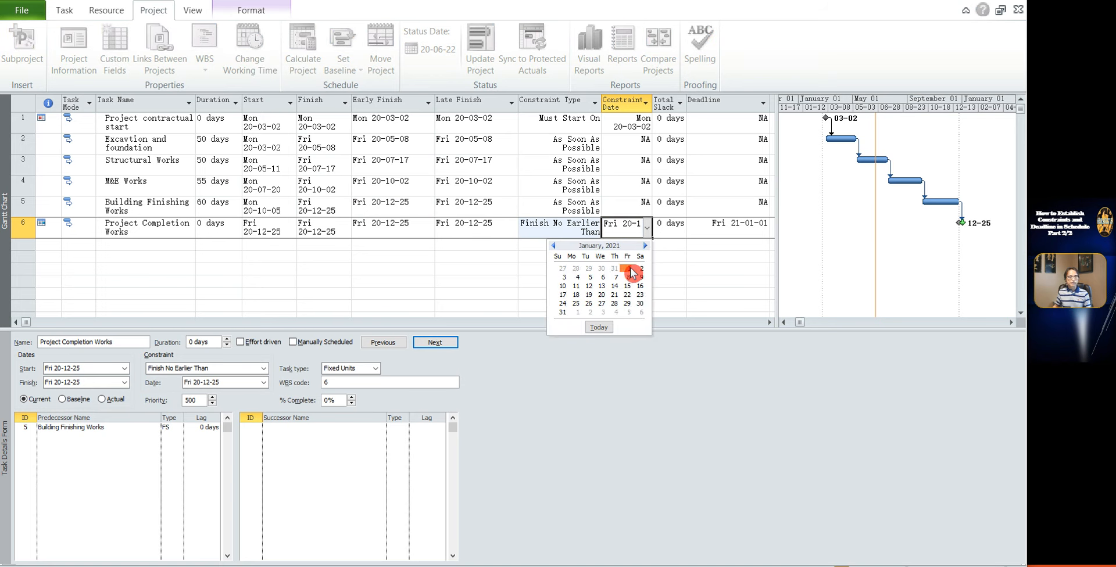
pyautogui.click(646, 278)
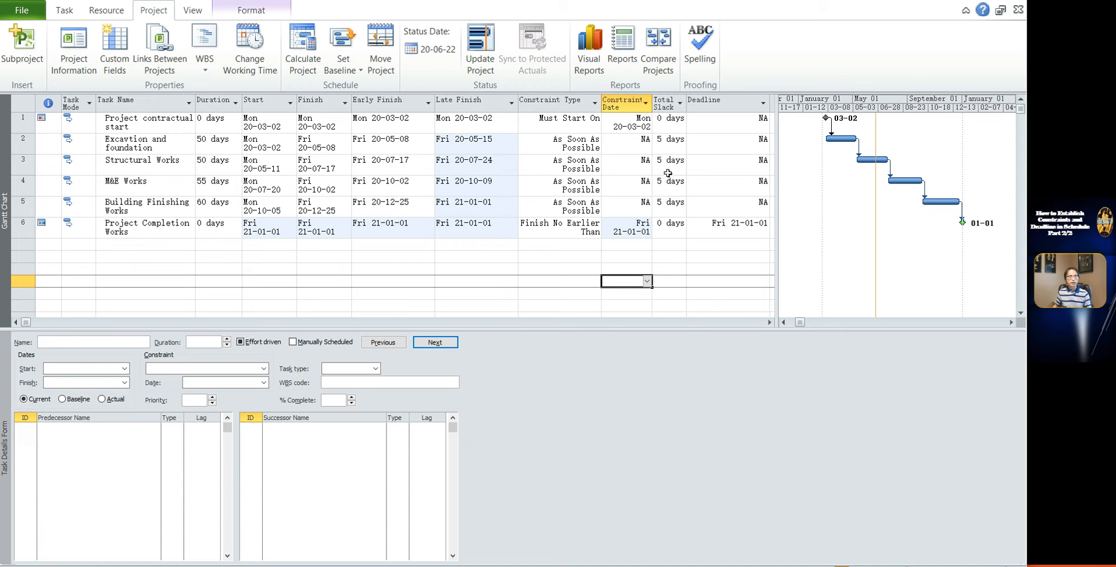
pyautogui.moveTo(665, 142); pyautogui.dragTo(667, 202)
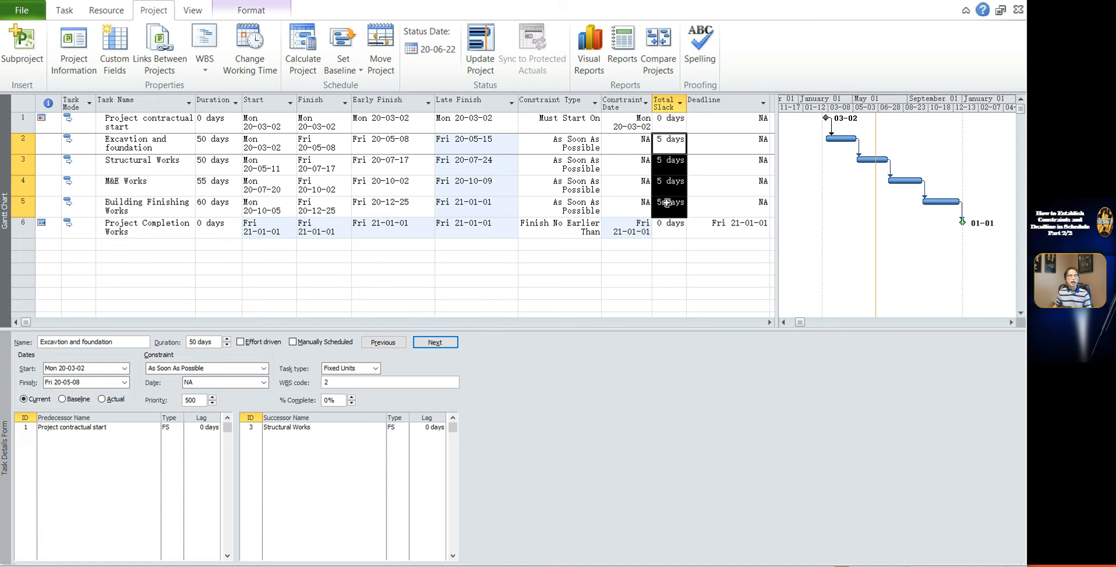
pyautogui.click(644, 279)
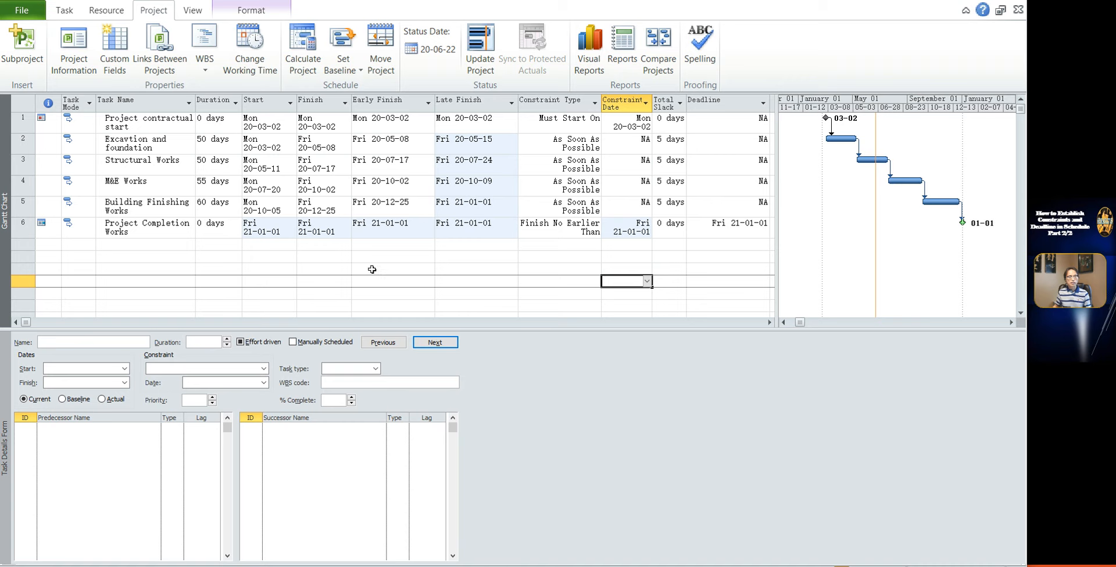
# - Set the duration of M&E Works to 65 days
pyautogui.click(216, 185)
pyautogui.write('65')
pyautogui.press('Return')
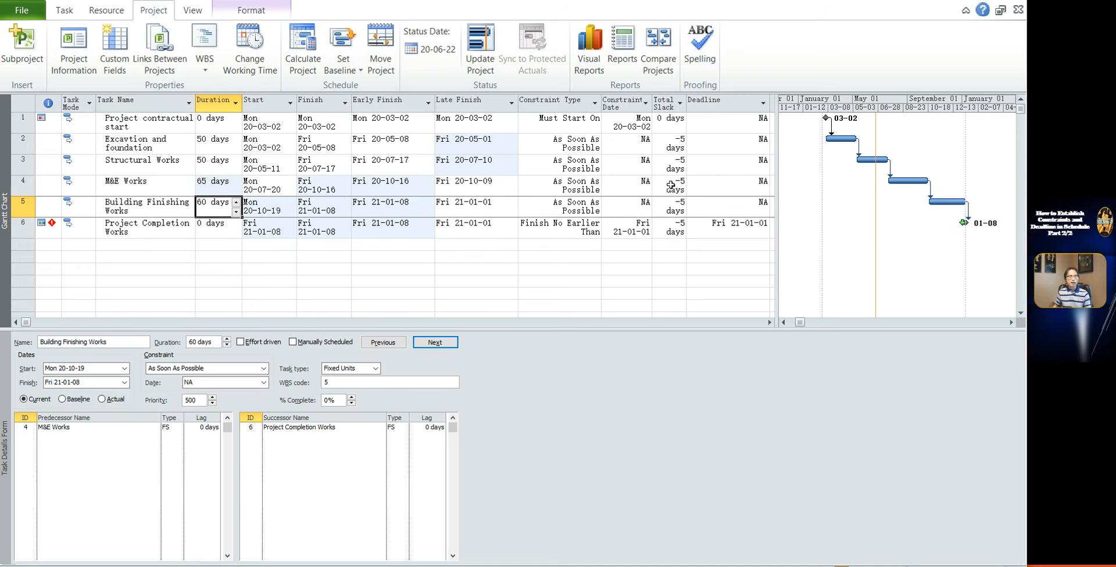
pyautogui.click(261, 271)
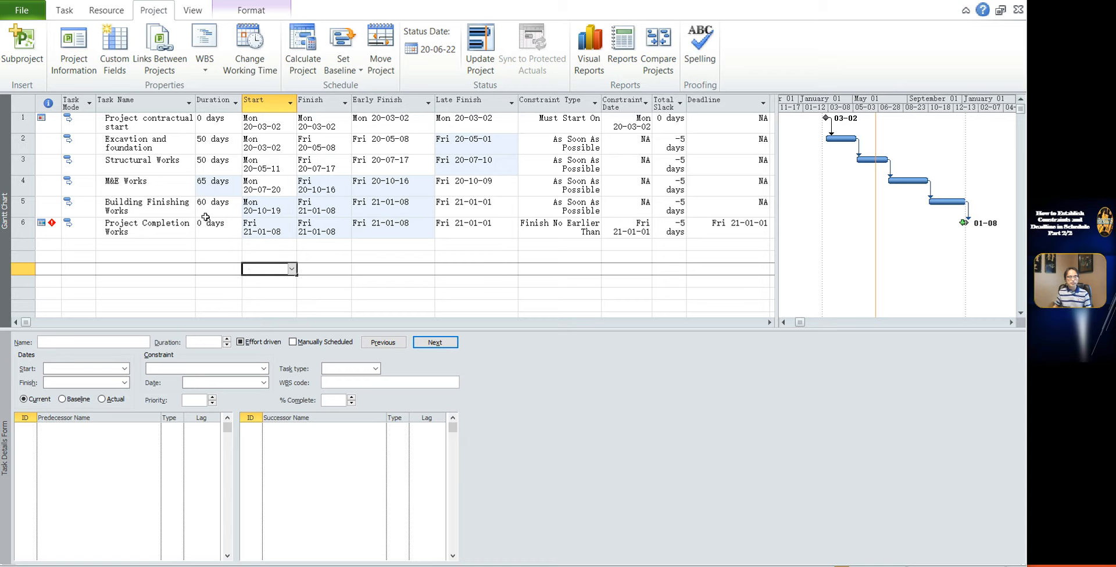
# - Review the deadline and constraint settings of Project Completion Works in its advanced task information
pyautogui.click(140, 227)
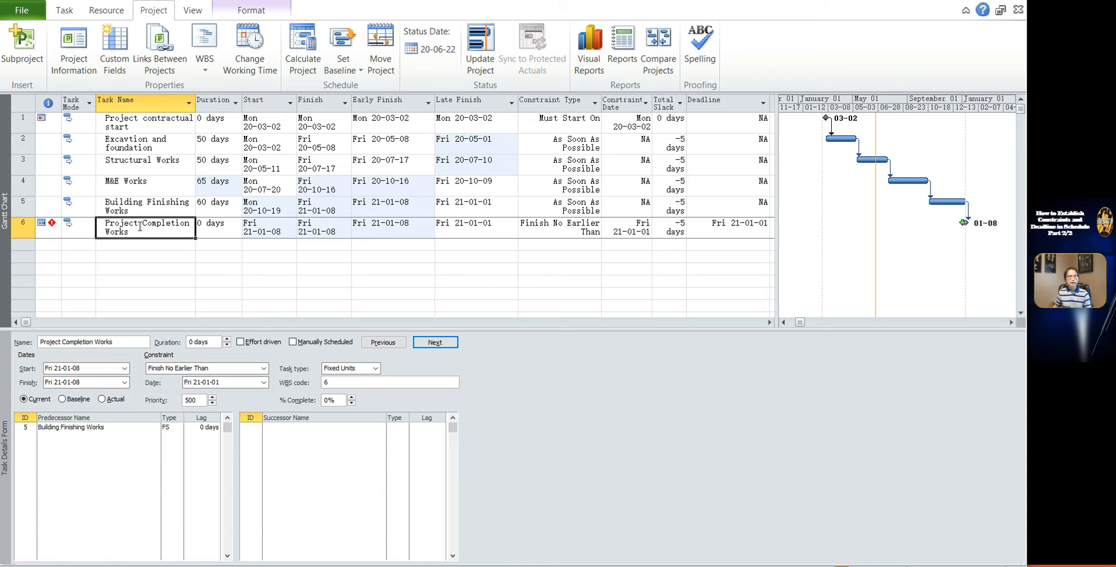
pyautogui.doubleClick(139, 228)
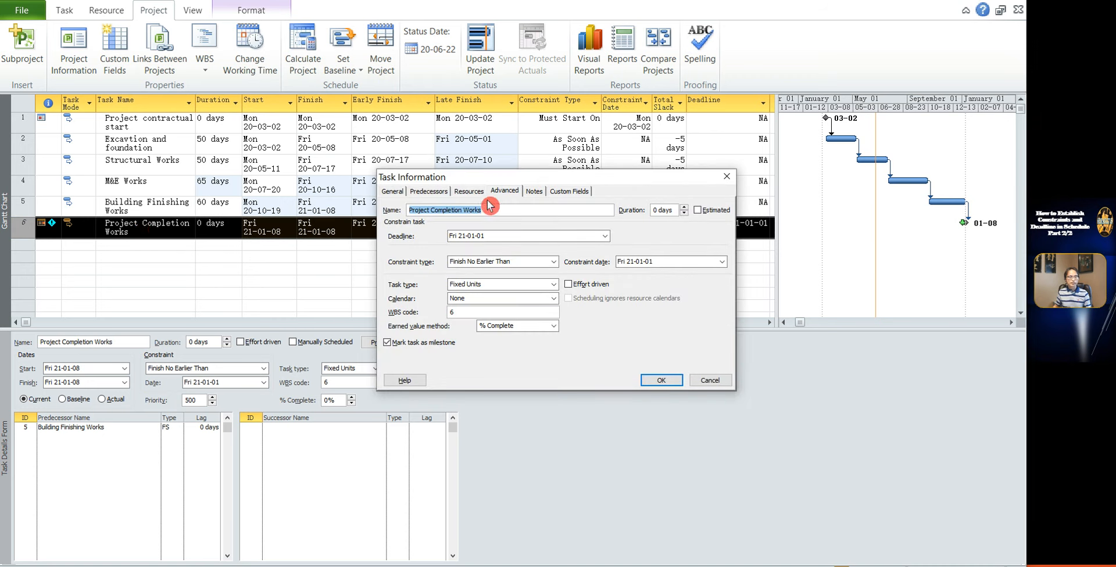
pyautogui.click(501, 191)
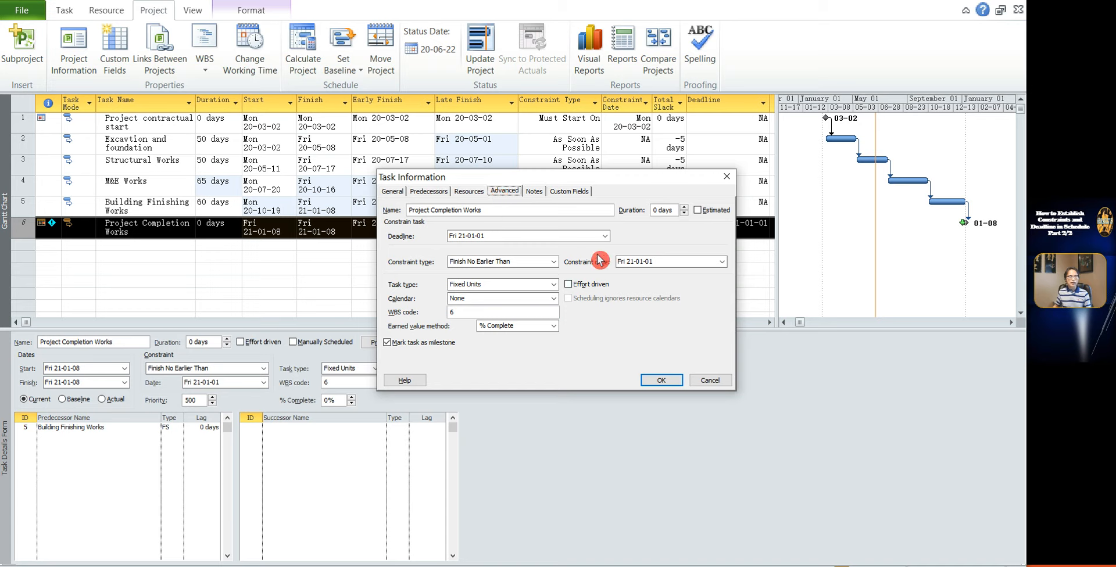
pyautogui.click(605, 236)
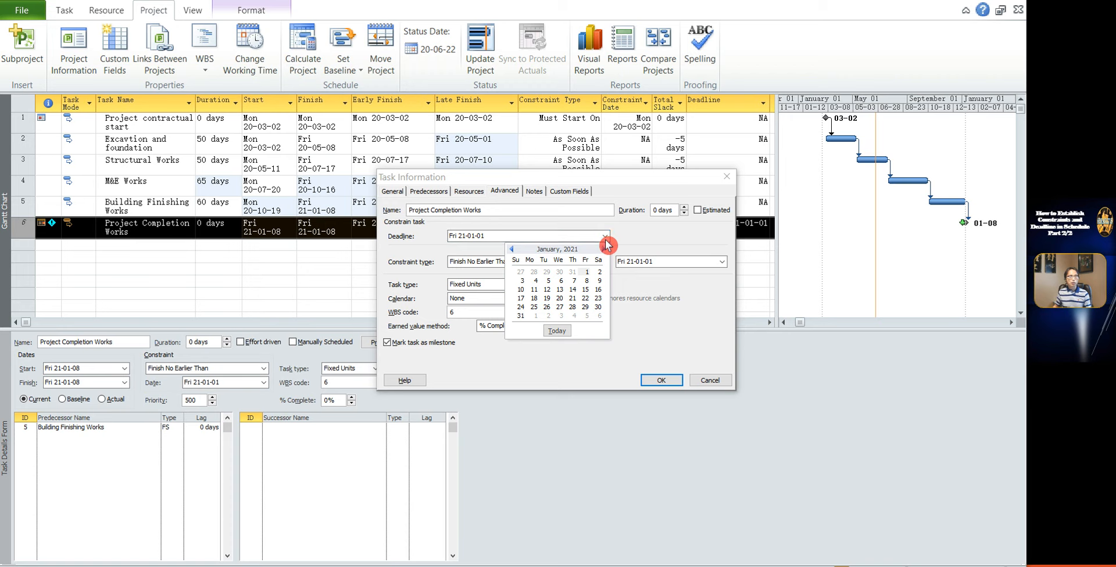
pyautogui.click(589, 277)
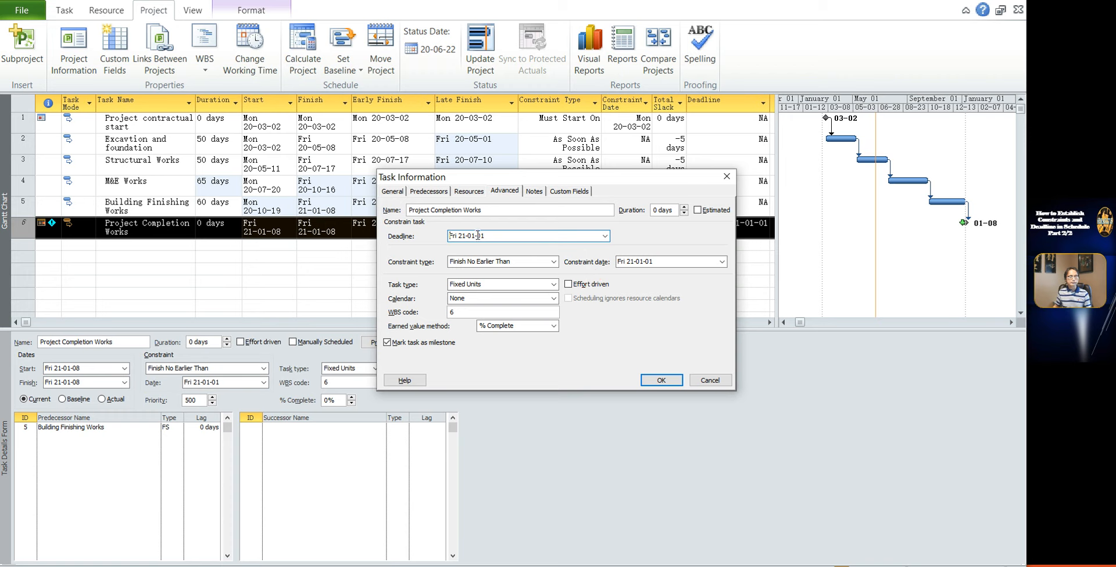
pyautogui.click(662, 381)
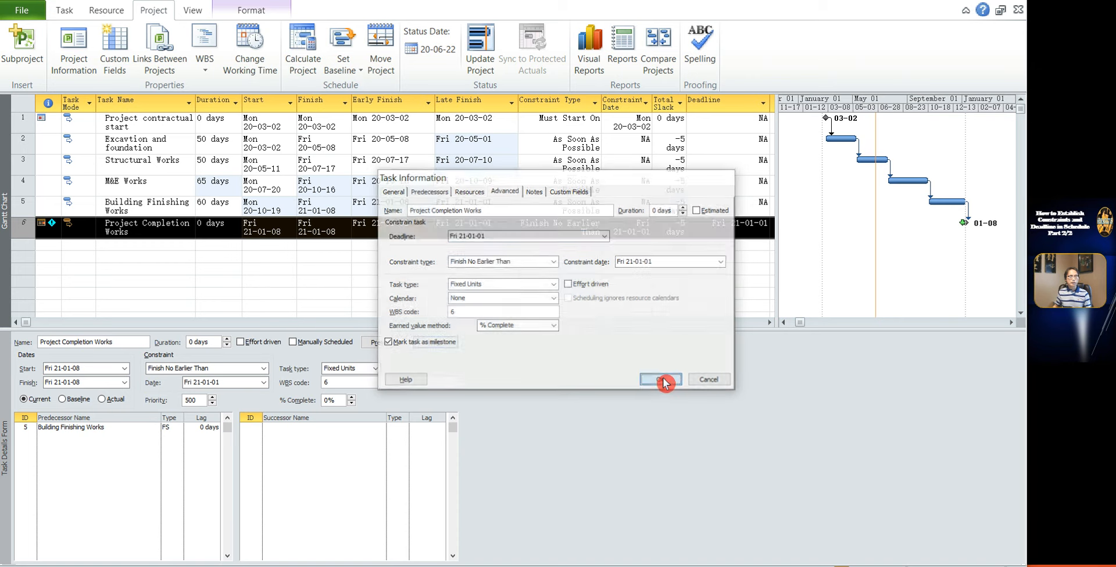
pyautogui.click(337, 266)
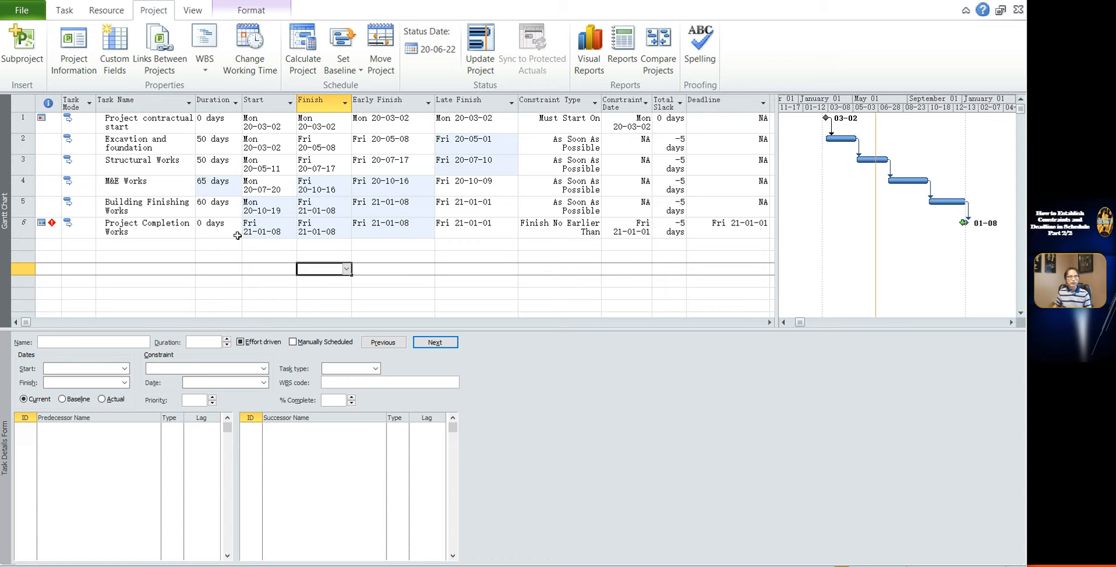
# - Start a recurring task above Excavtion and foundation and name it "weekly construction activity meeting"
pyautogui.click(138, 150)
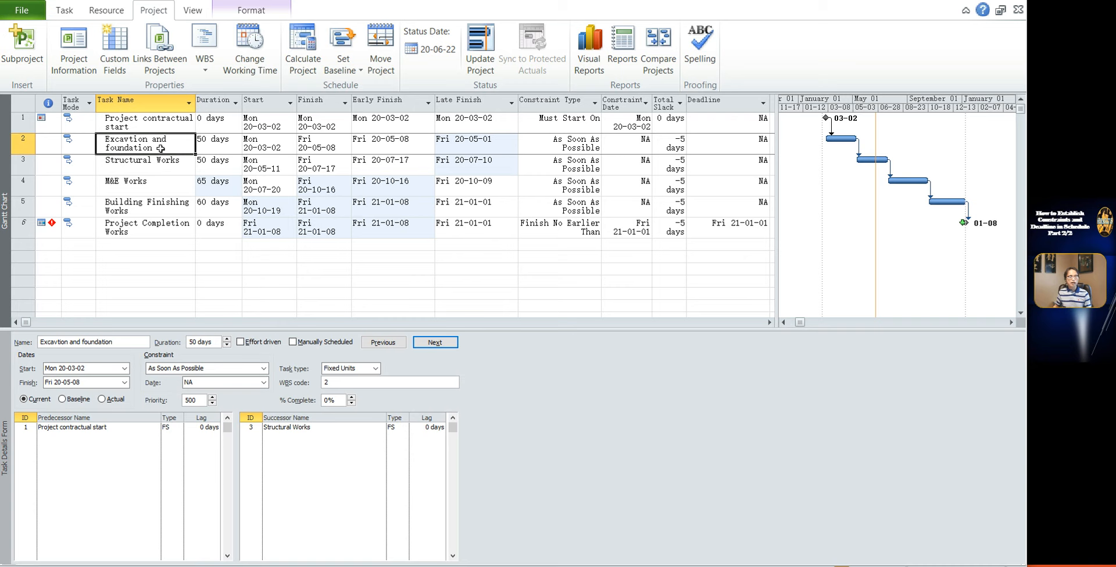
pyautogui.click(159, 171)
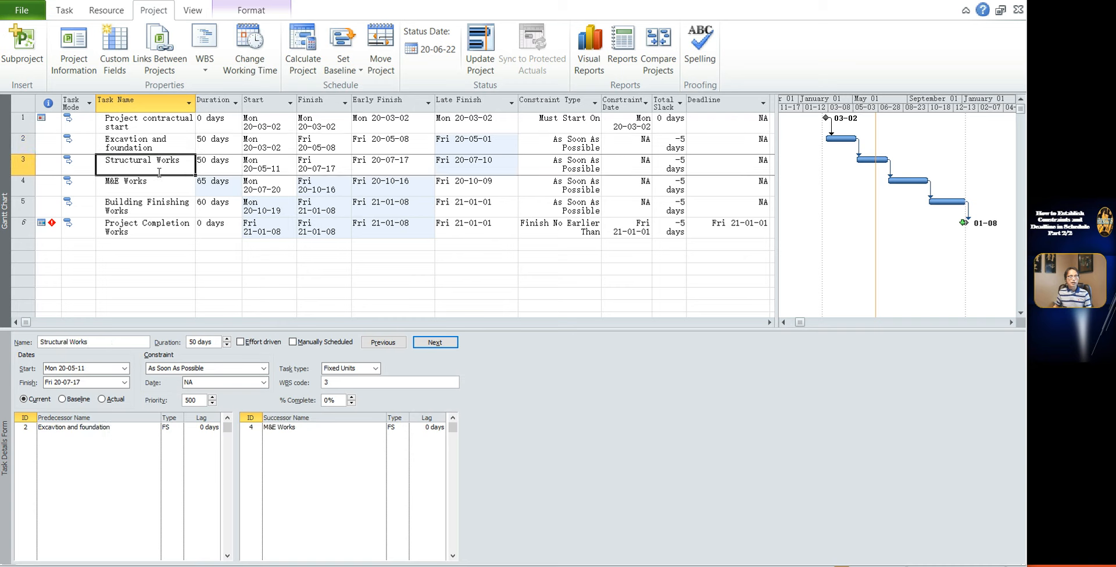
pyautogui.click(146, 148)
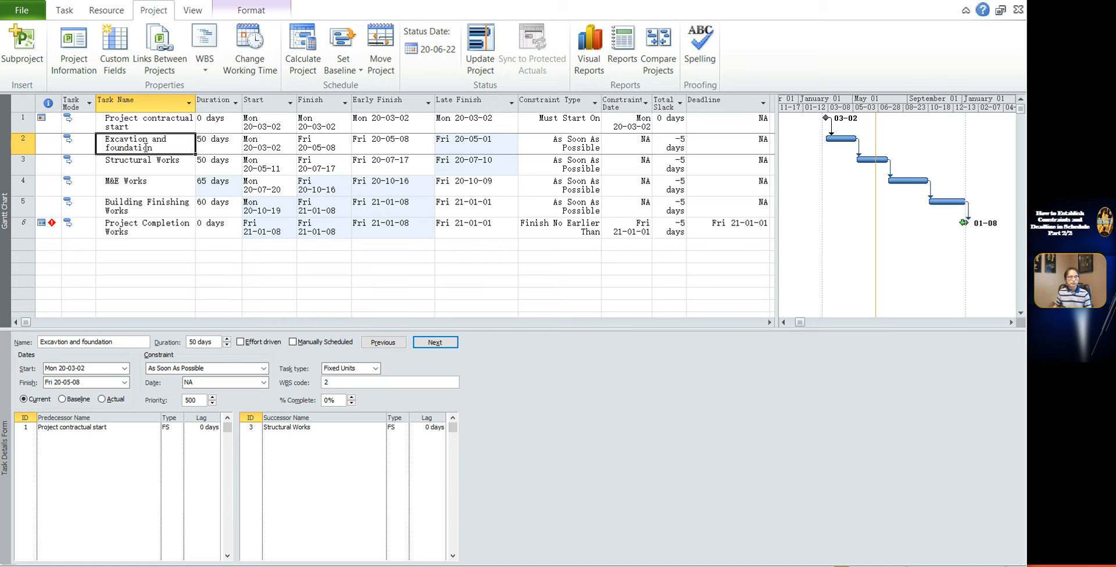
pyautogui.click(65, 10)
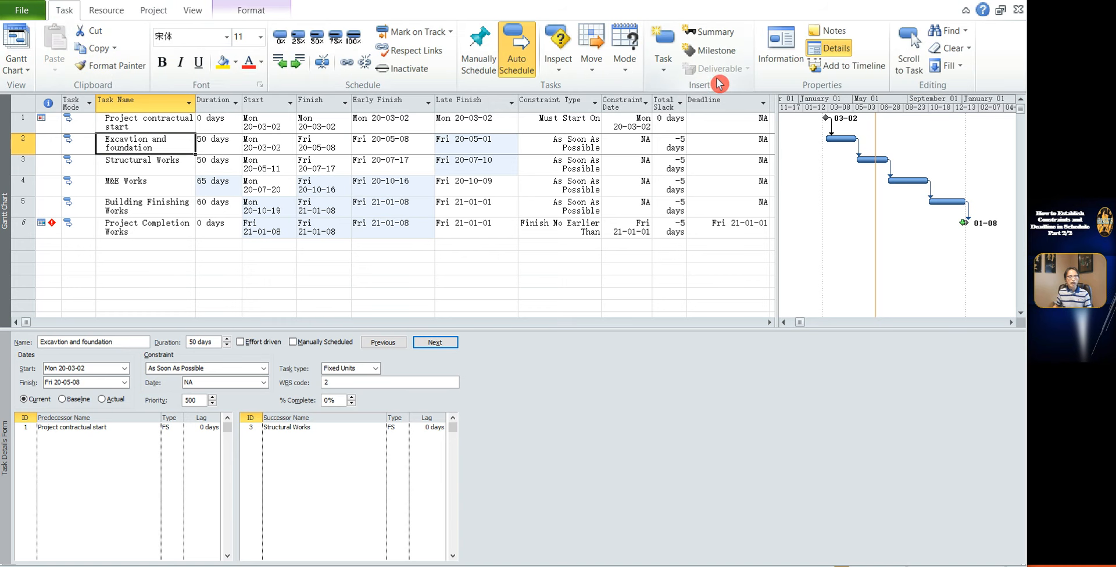
pyautogui.click(665, 71)
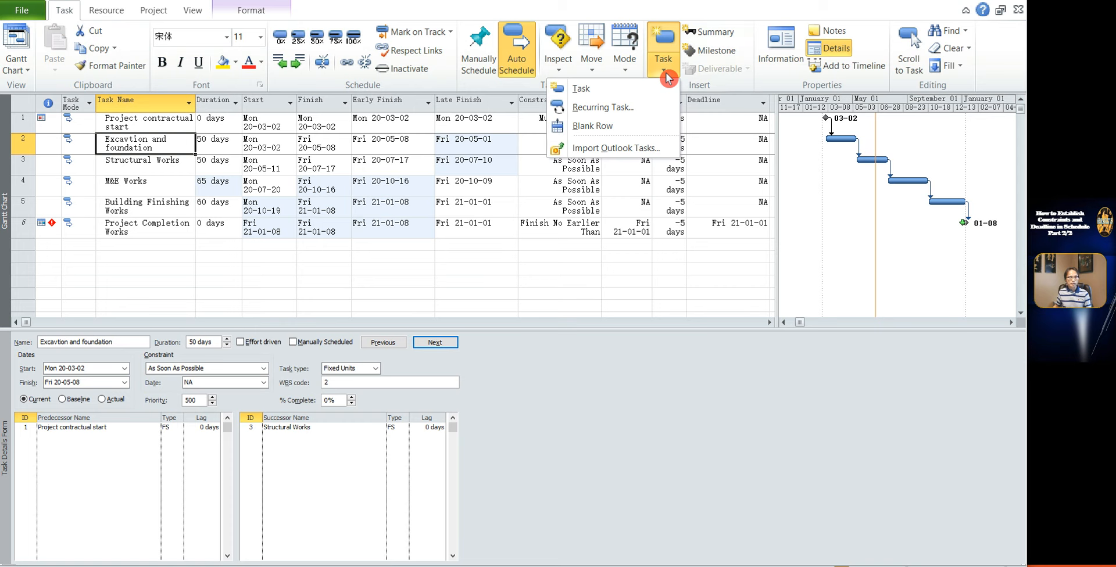
pyautogui.click(625, 108)
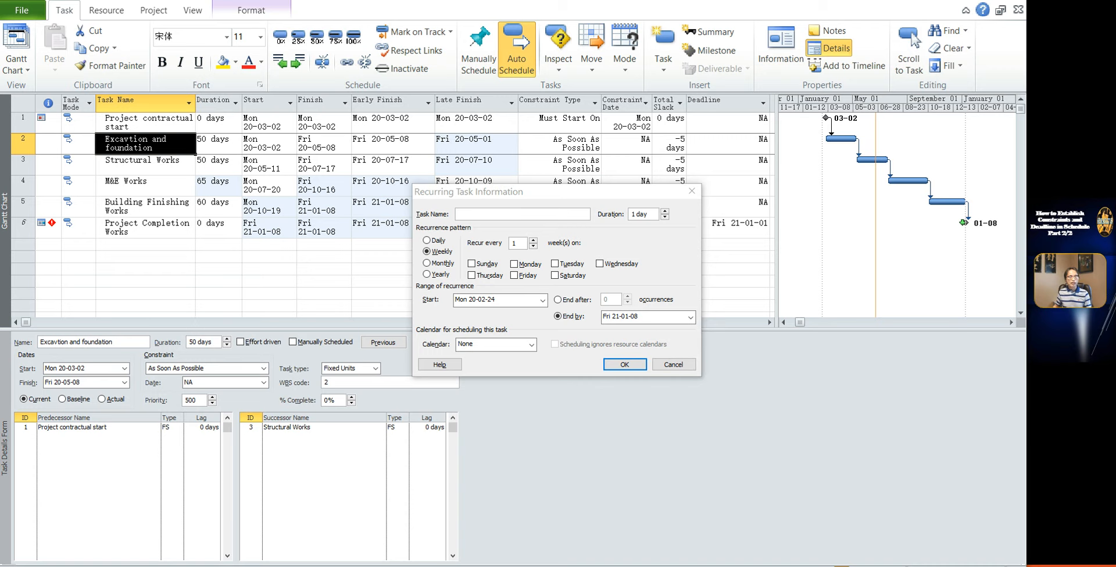
pyautogui.hotkey('ctrl', 'c')
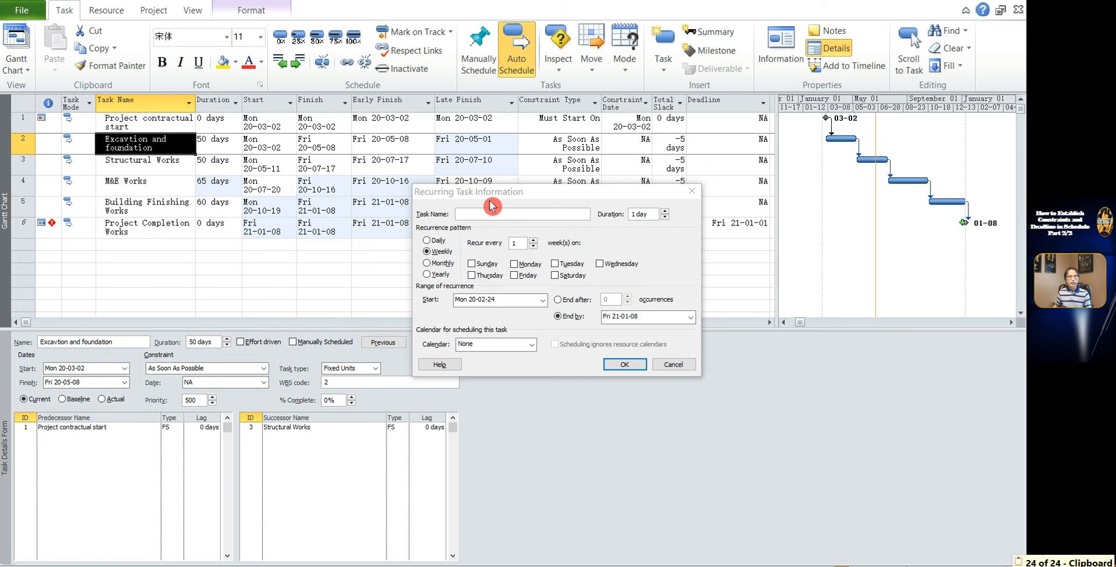
pyautogui.click(506, 217)
pyautogui.rightClick(501, 220)
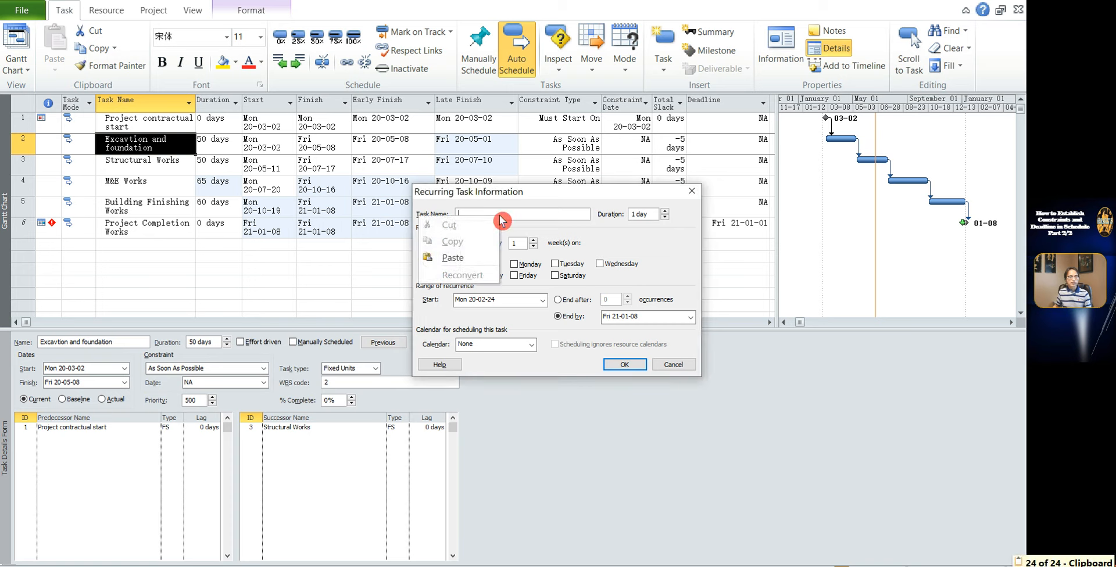
pyautogui.click(457, 258)
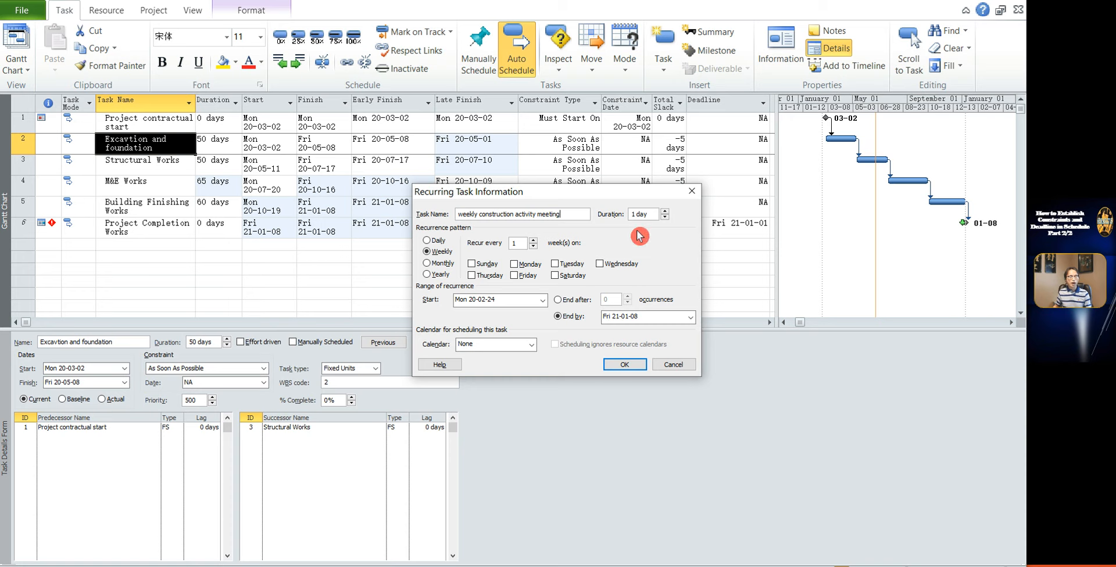
# - Give the recurring meeting a duration of 2h and make it recur weekly on Friday
pyautogui.moveTo(648, 215); pyautogui.dragTo(627, 215)
pyautogui.write('2h')
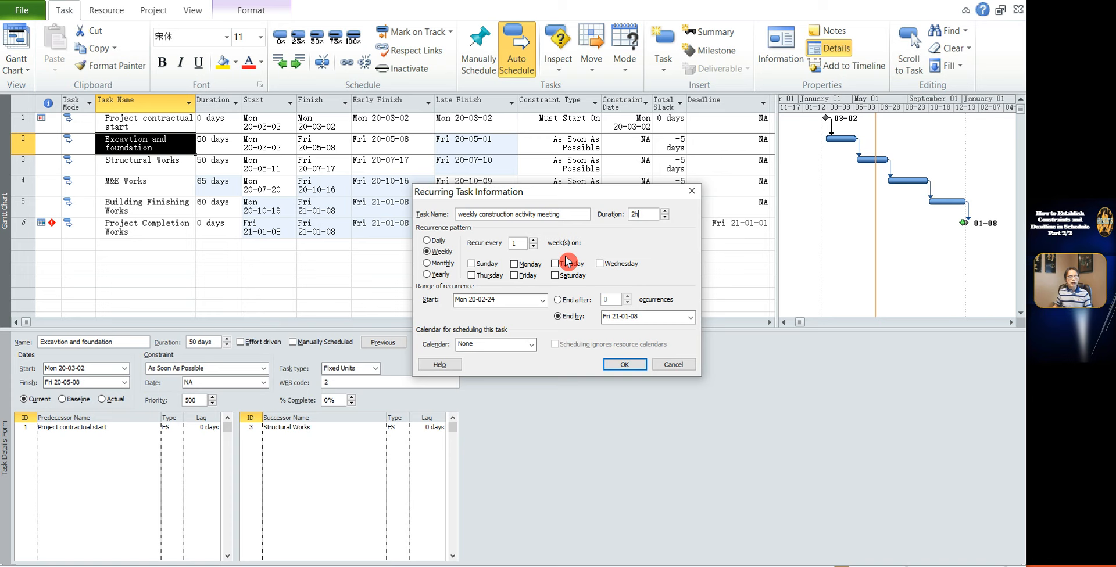
pyautogui.click(514, 276)
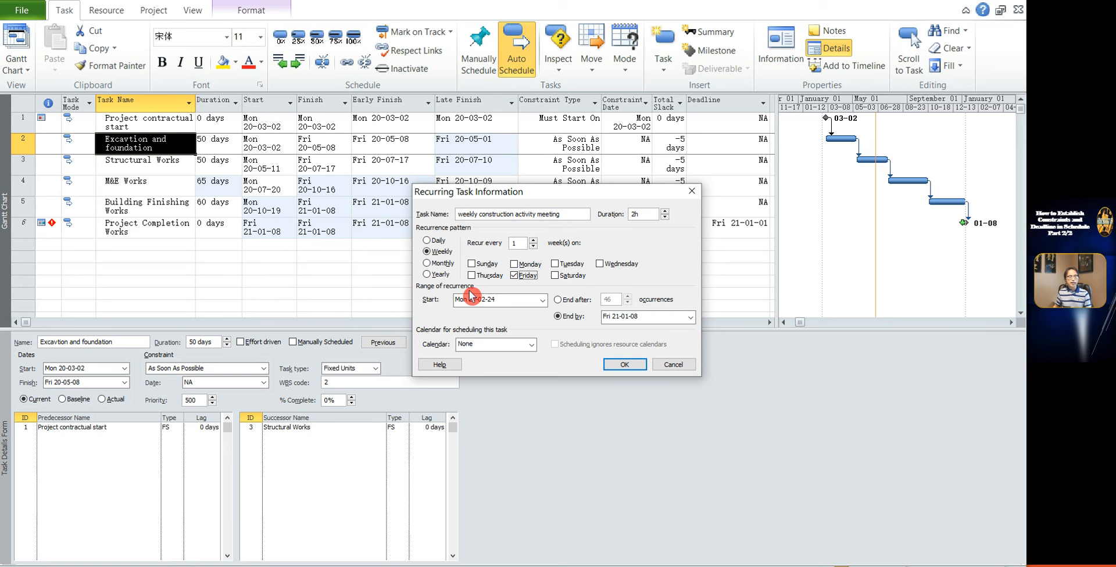
# - Set the meeting's range of recurrence to start on Mon 20-03-02 and end by Fri 21-01-01
pyautogui.click(543, 301)
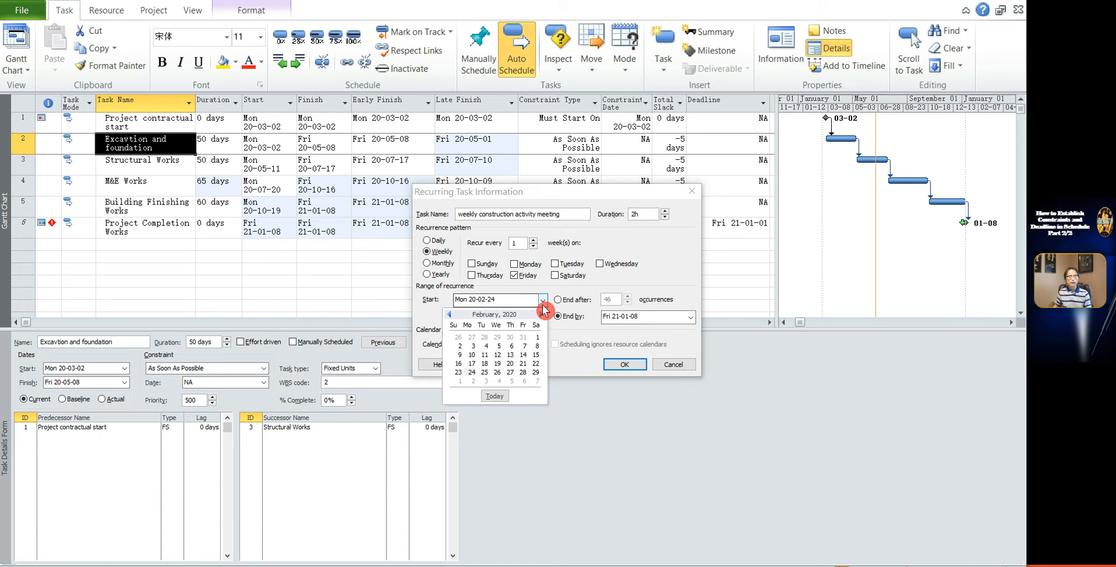
pyautogui.click(542, 315)
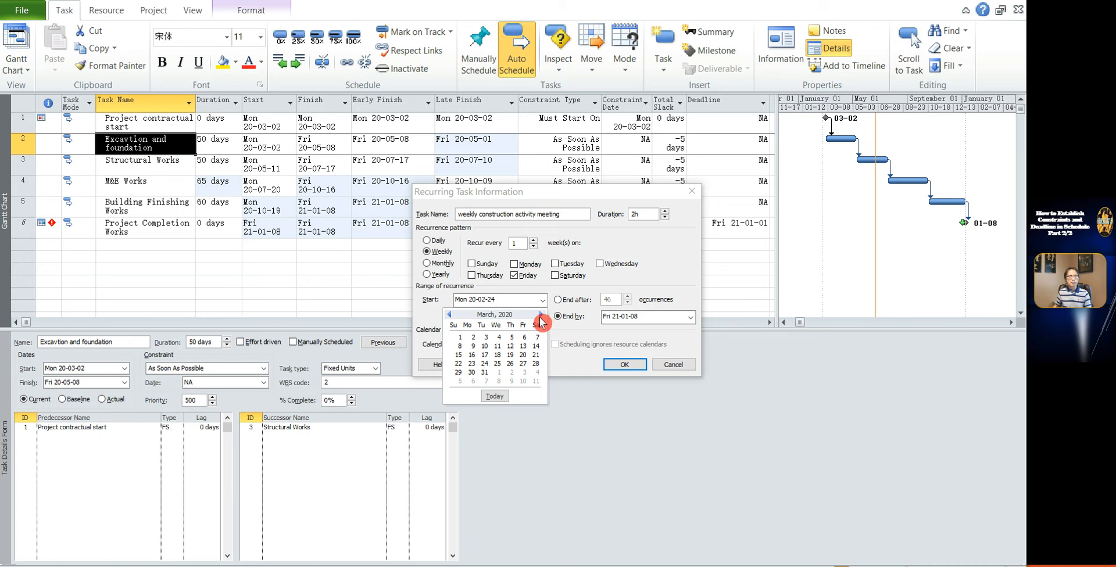
pyautogui.click(474, 338)
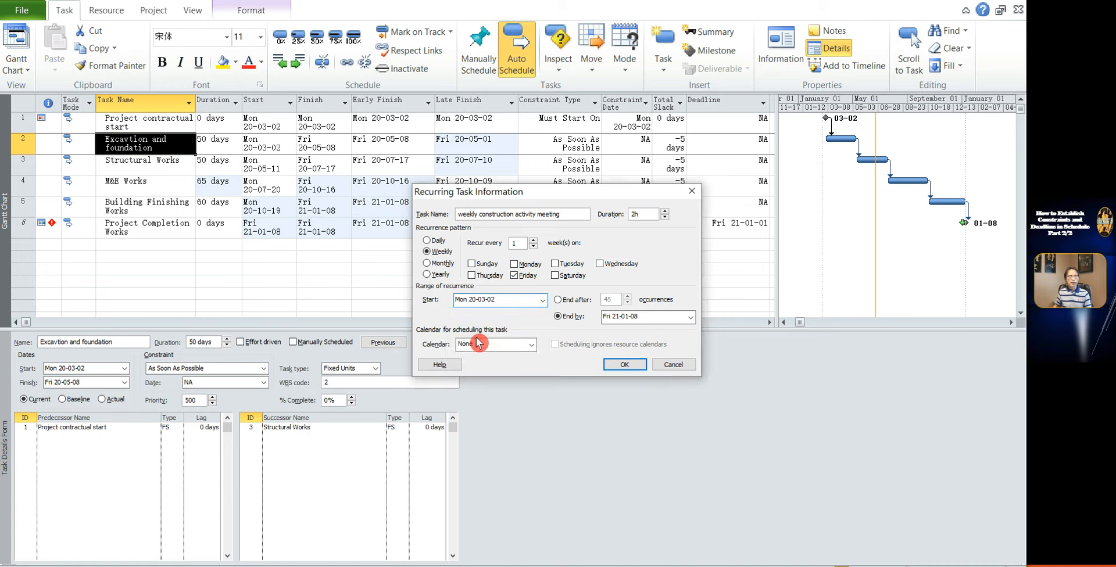
pyautogui.click(690, 317)
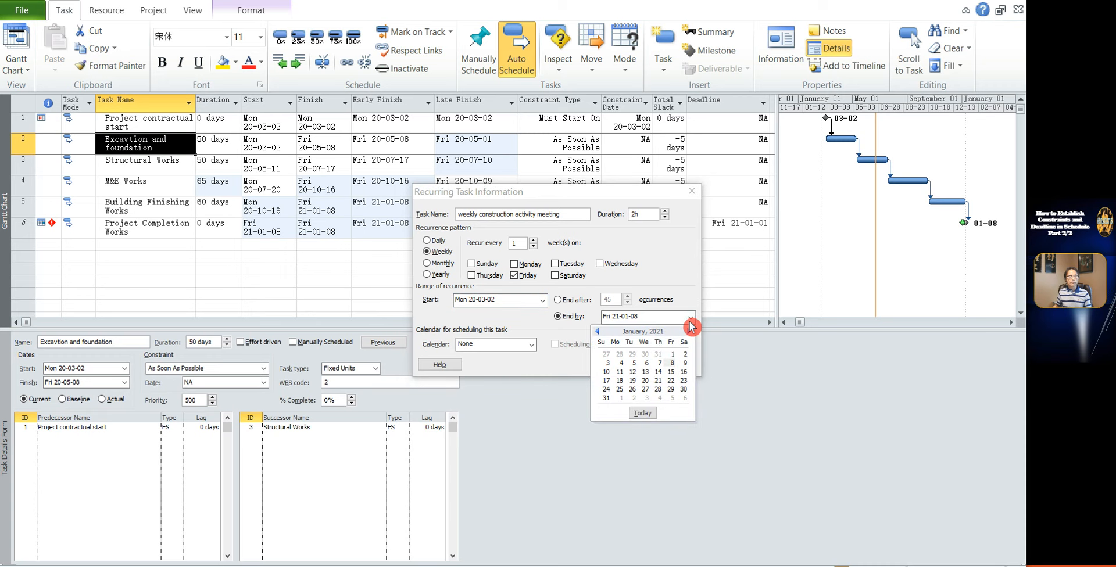
pyautogui.click(673, 354)
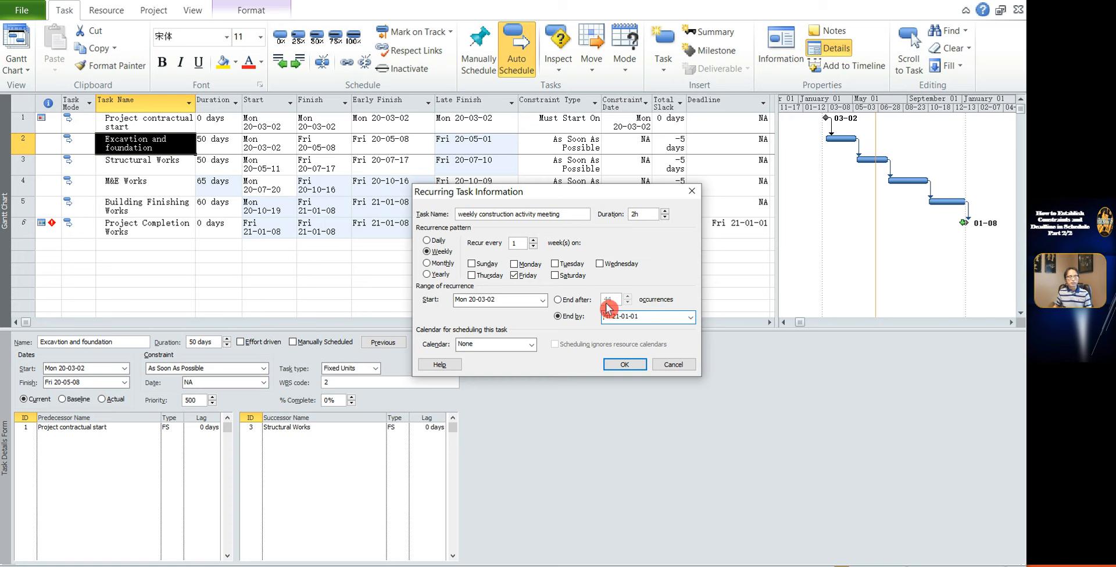
# - Assign the Standard calendar with scheduling that ignores resource calendars, then insert the recurring meeting and look through its occurrences
pyautogui.click(532, 346)
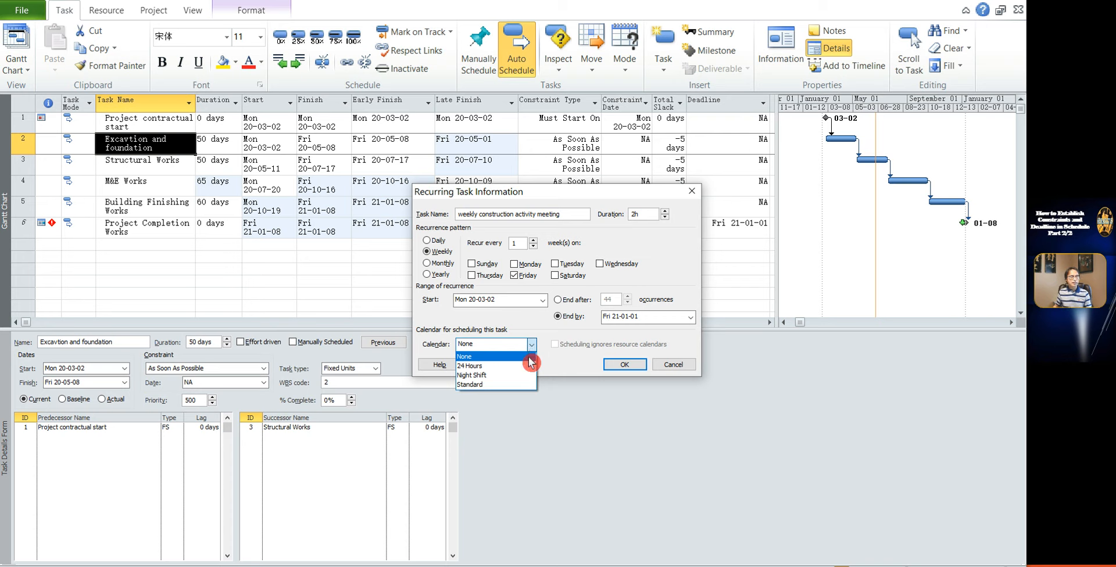
pyautogui.click(509, 385)
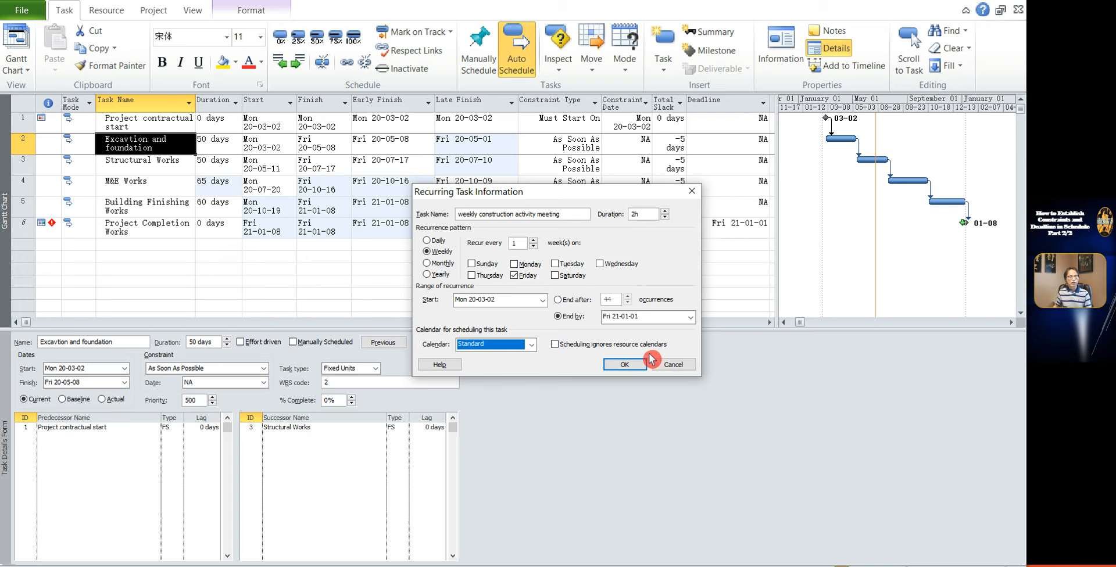
pyautogui.click(561, 347)
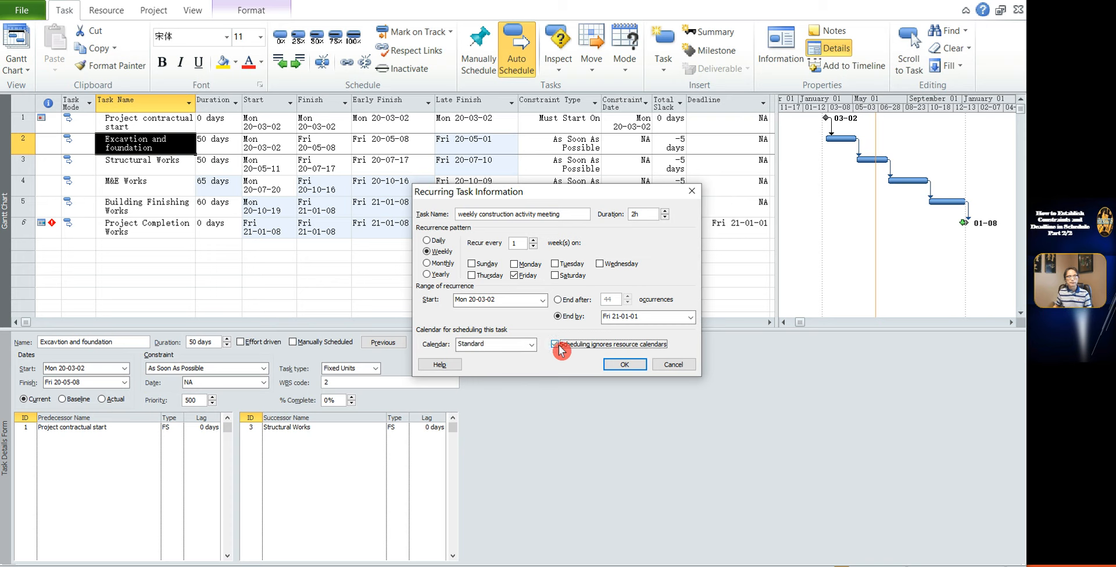
pyautogui.click(626, 366)
pyautogui.click(100, 142)
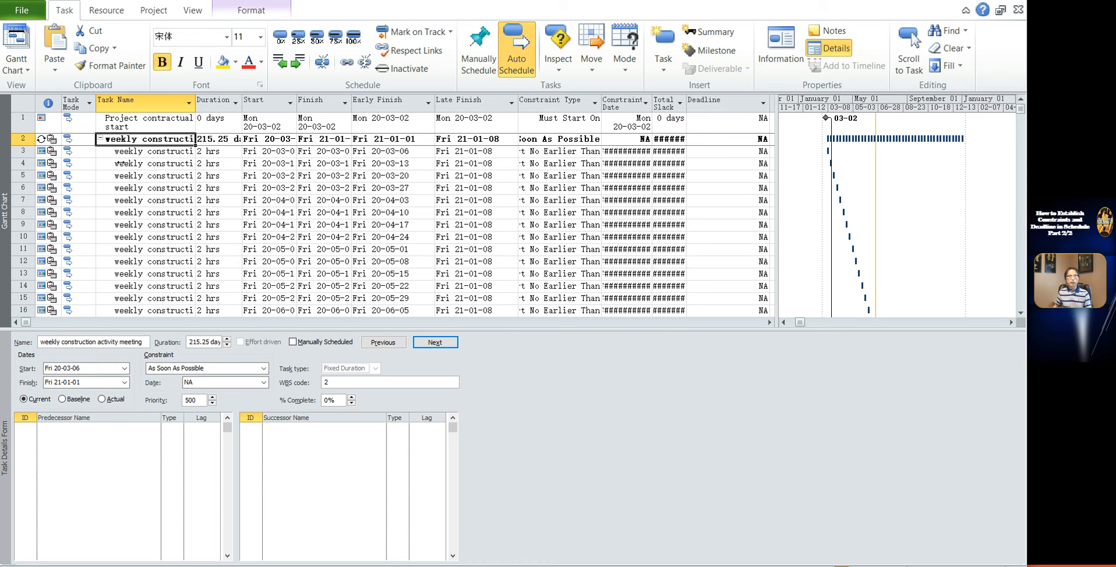
pyautogui.scroll(-9, 198, 183)
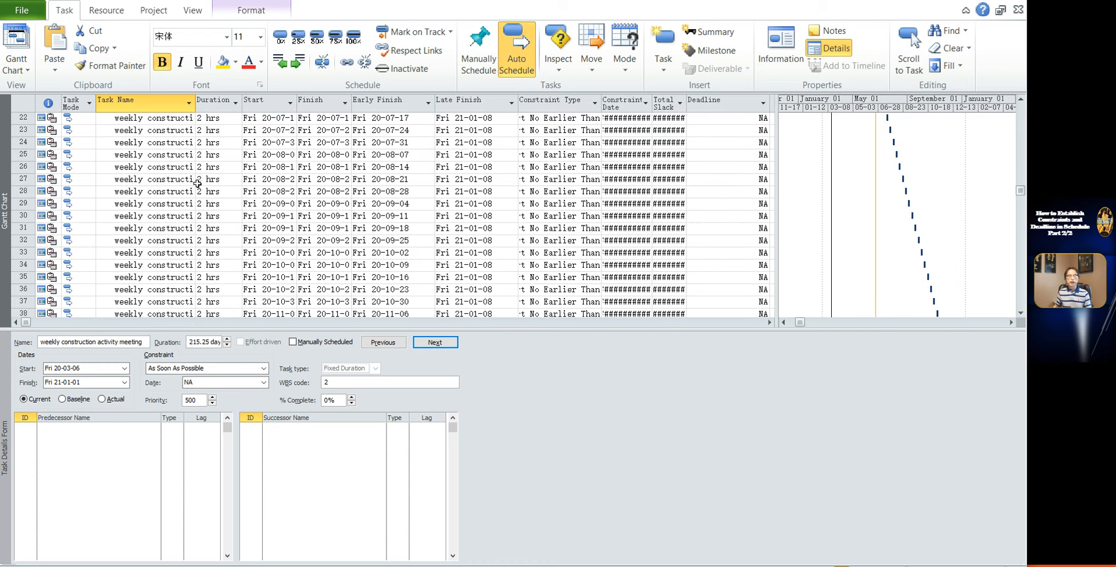
pyautogui.scroll(-3, 197, 183)
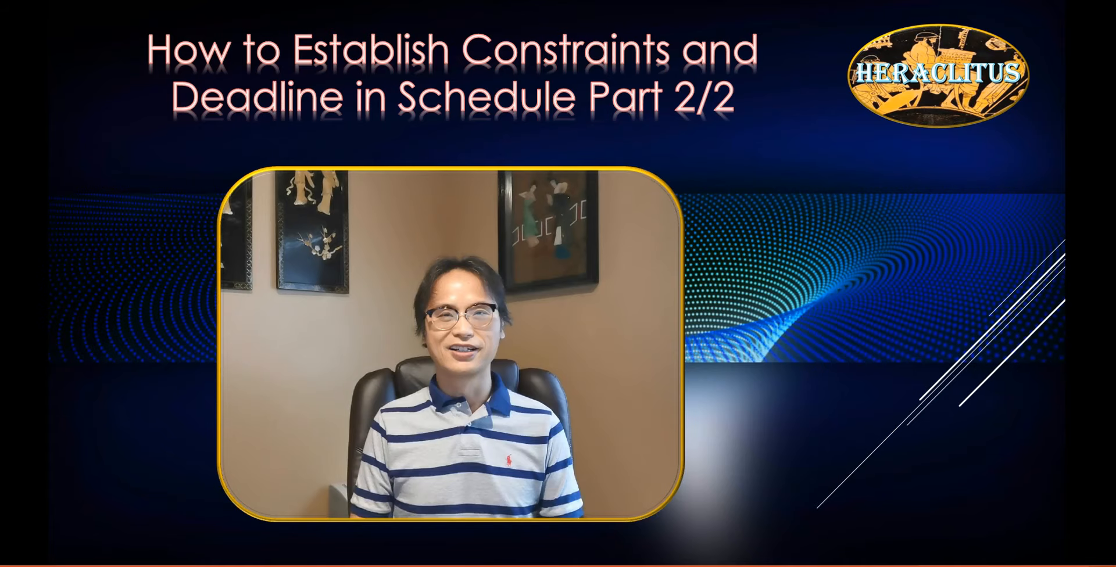